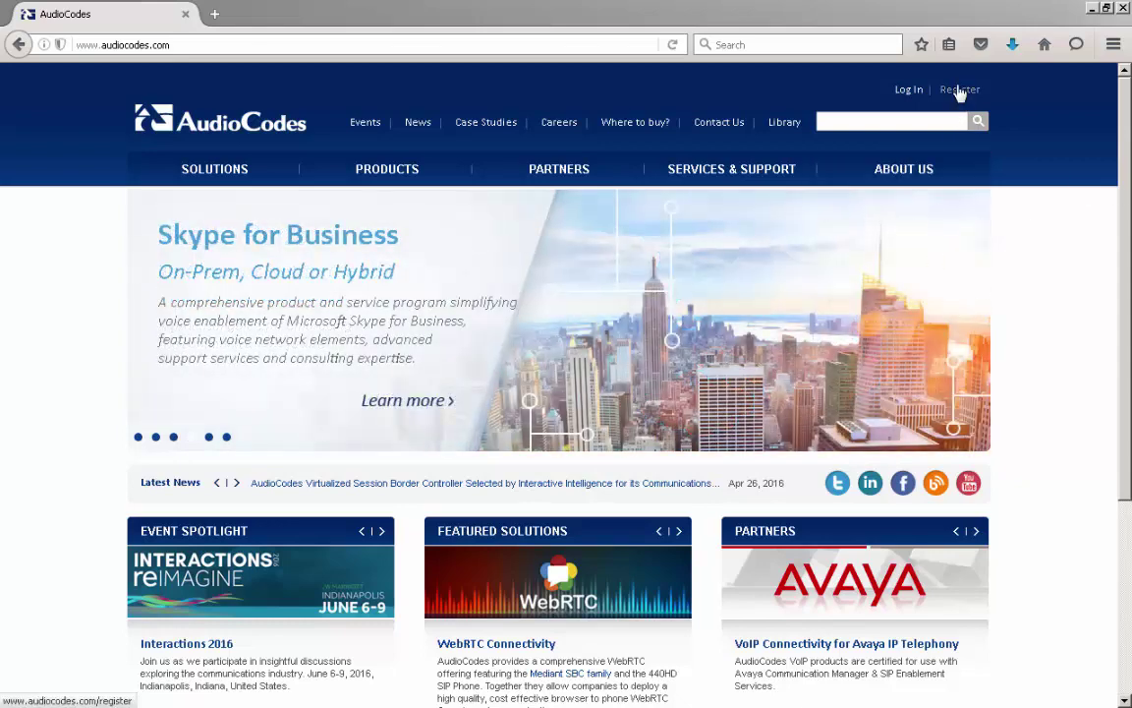
# Bring up the Register page and scroll through the Step 1 Personal Details form and back.
pyautogui.click(958, 90)
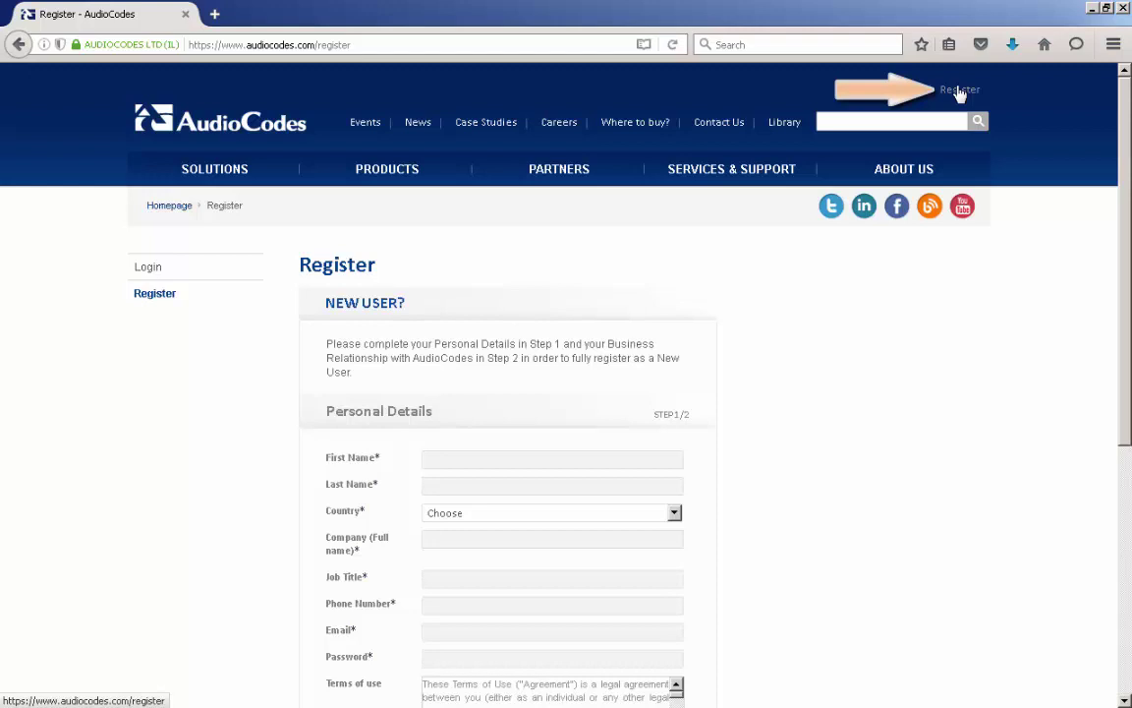
pyautogui.scroll(-1, 1127, 145)
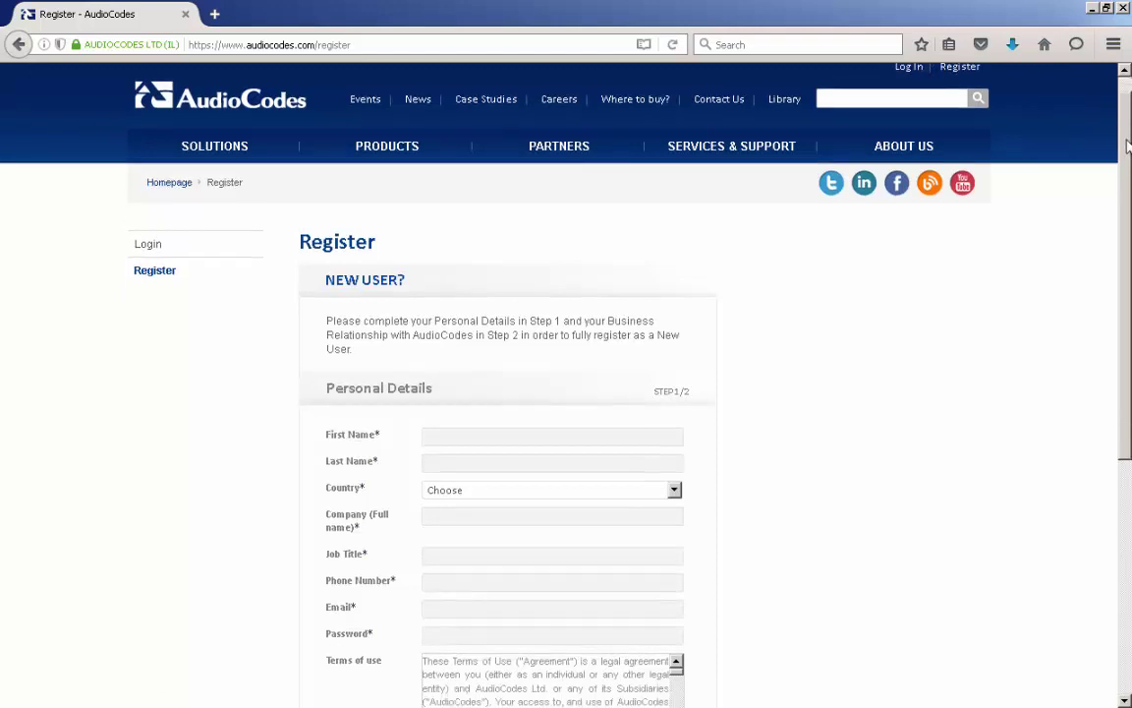
pyautogui.moveTo(1127, 146); pyautogui.dragTo(1128, 242)
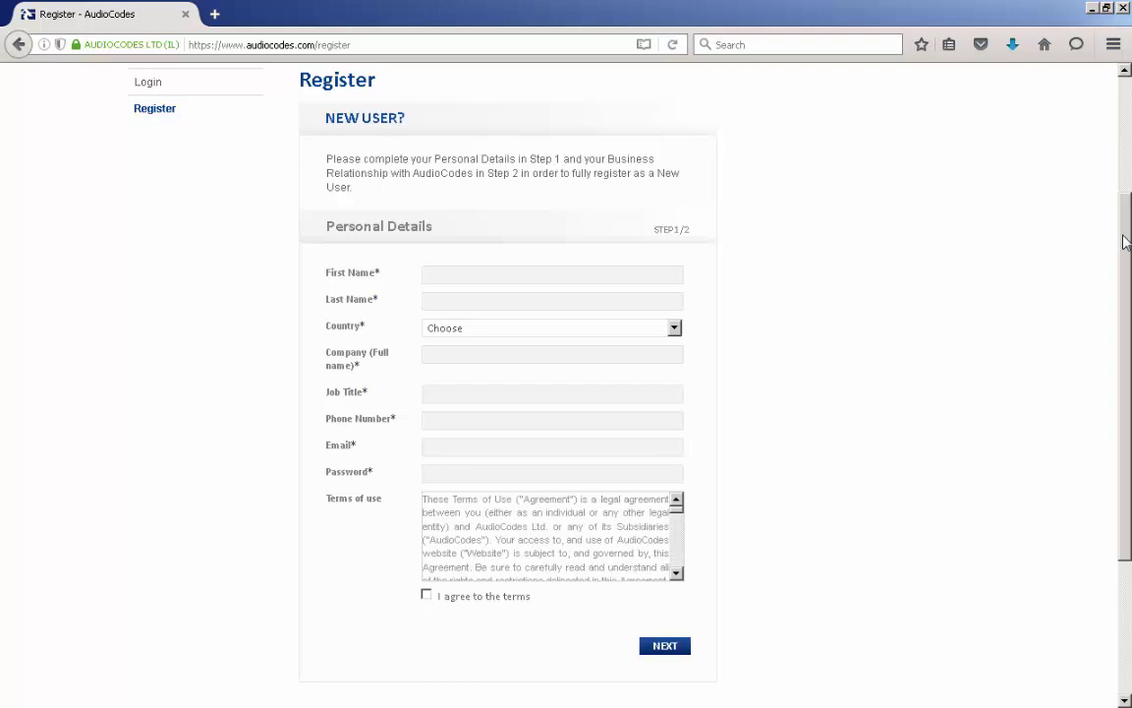
pyautogui.moveTo(1125, 242); pyautogui.dragTo(1126, 111)
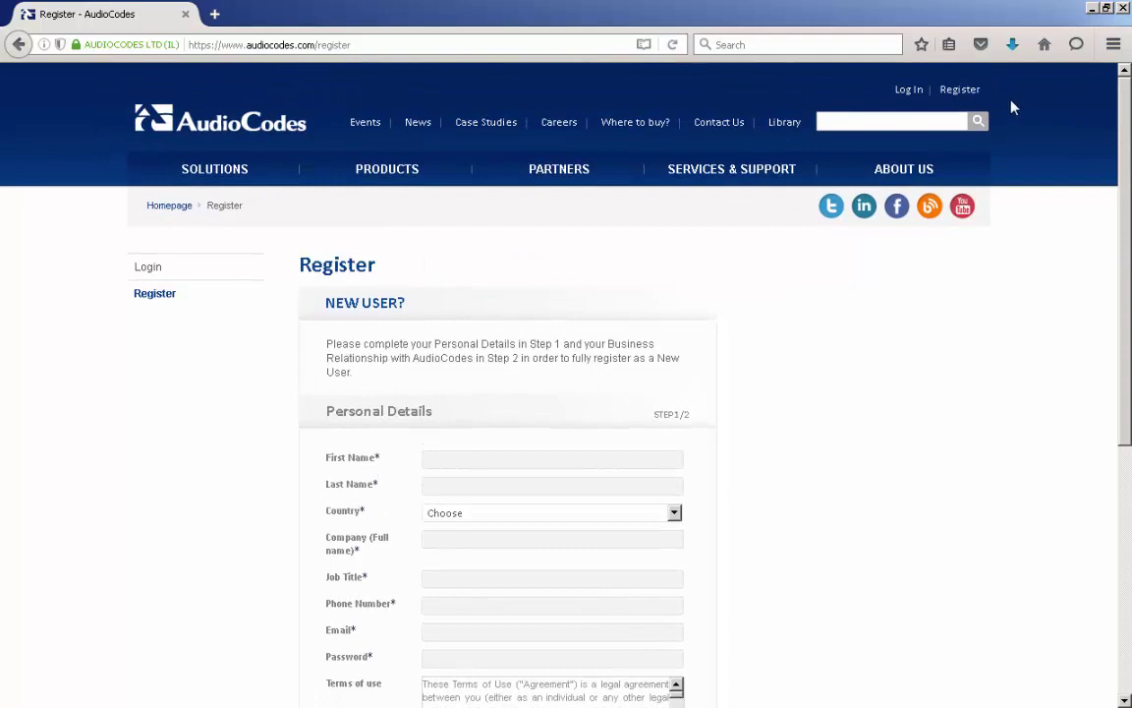
# Go to the Log In page and begin entering the account e-mail address.
pyautogui.click(909, 91)
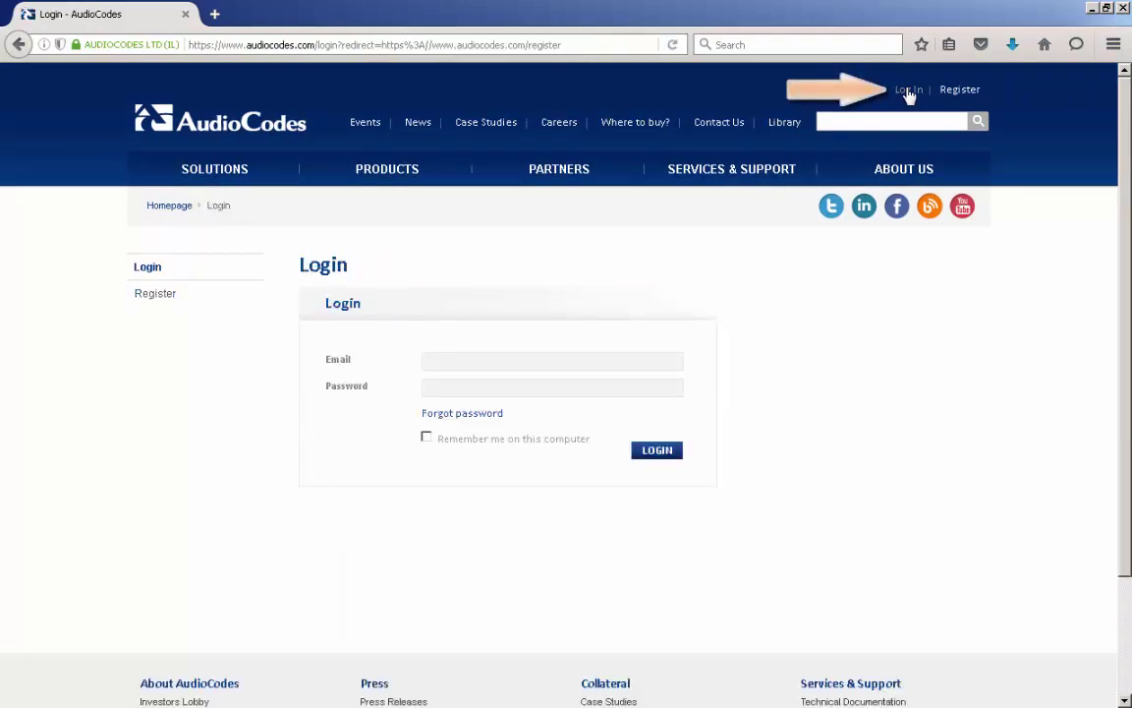
pyautogui.click(646, 363)
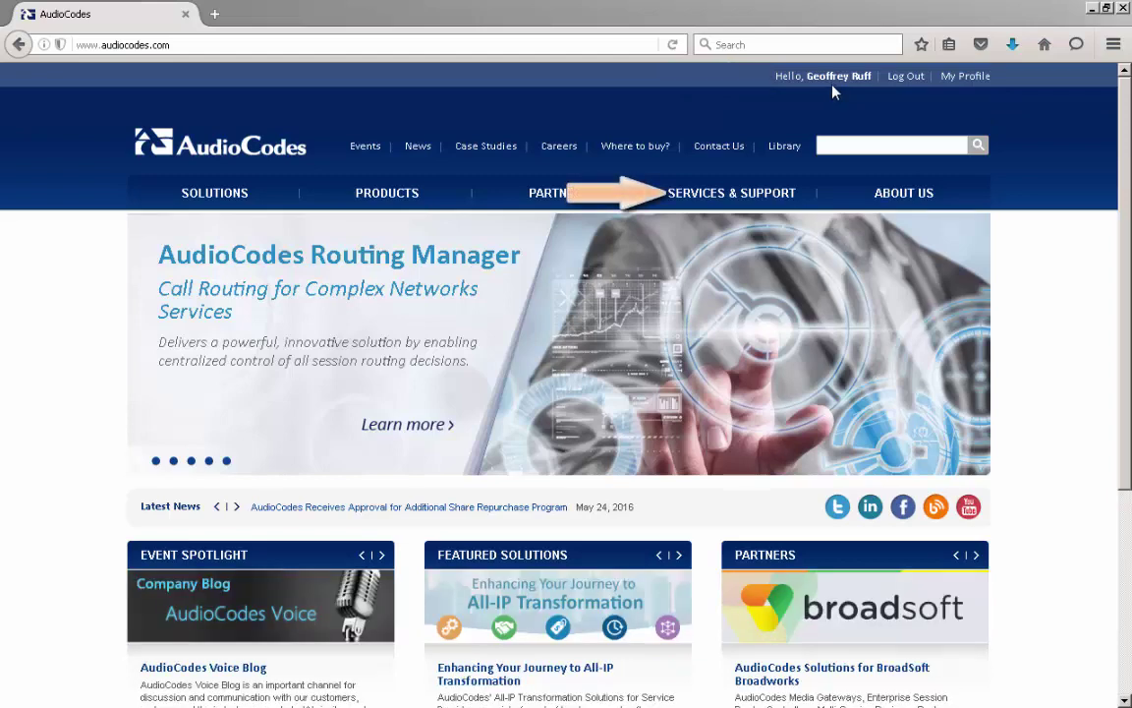
# Reach the Documentation & Software downloads page from the Services & Support menu.
pyautogui.moveTo(758, 192)
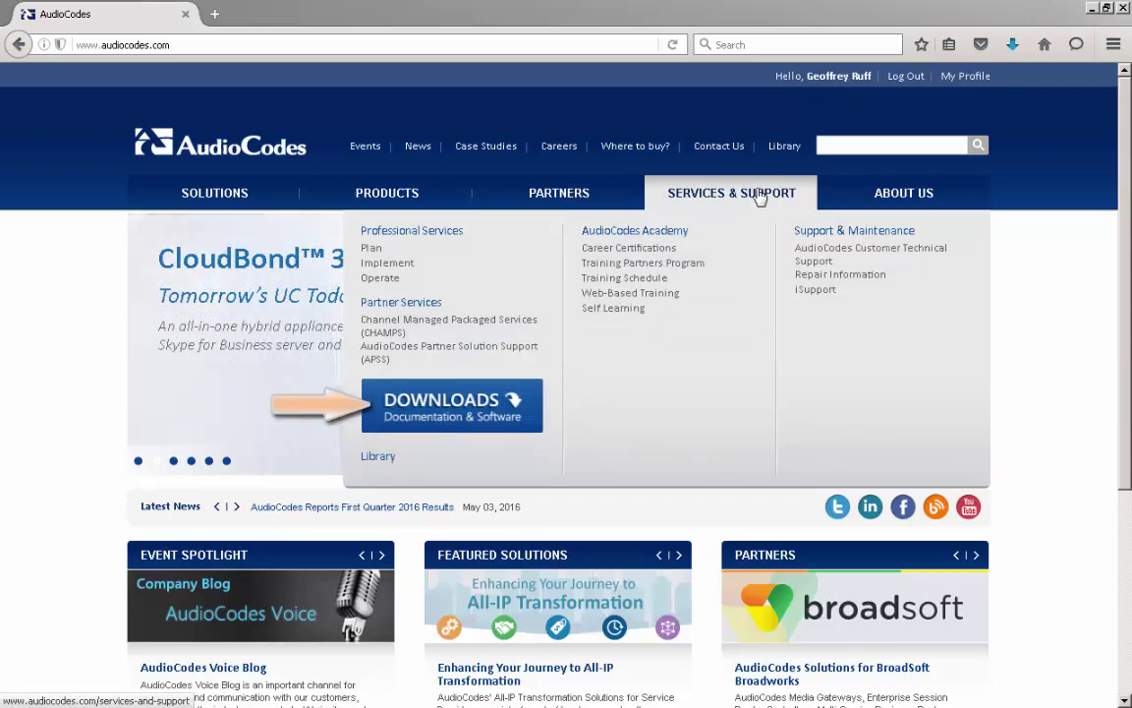
pyautogui.click(484, 418)
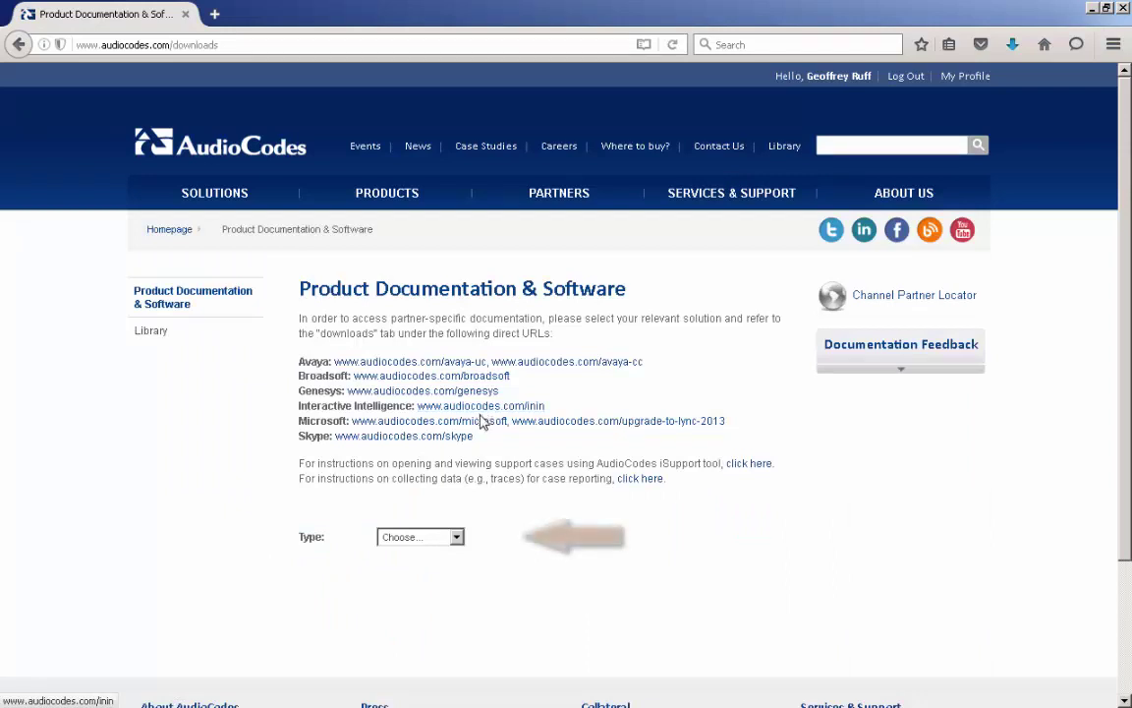
# Filter downloads to Software, SBC and Media Gateways, Mediant 1000, 7.0 Latest Maintenance Release.
pyautogui.click(457, 538)
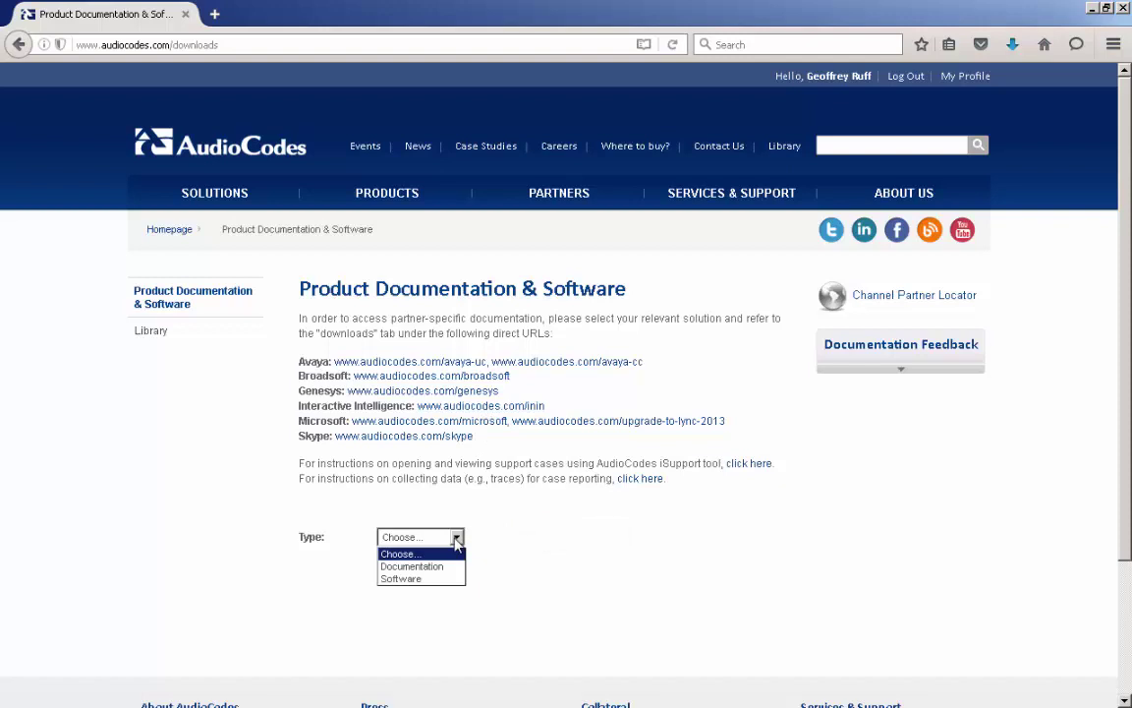
pyautogui.click(456, 579)
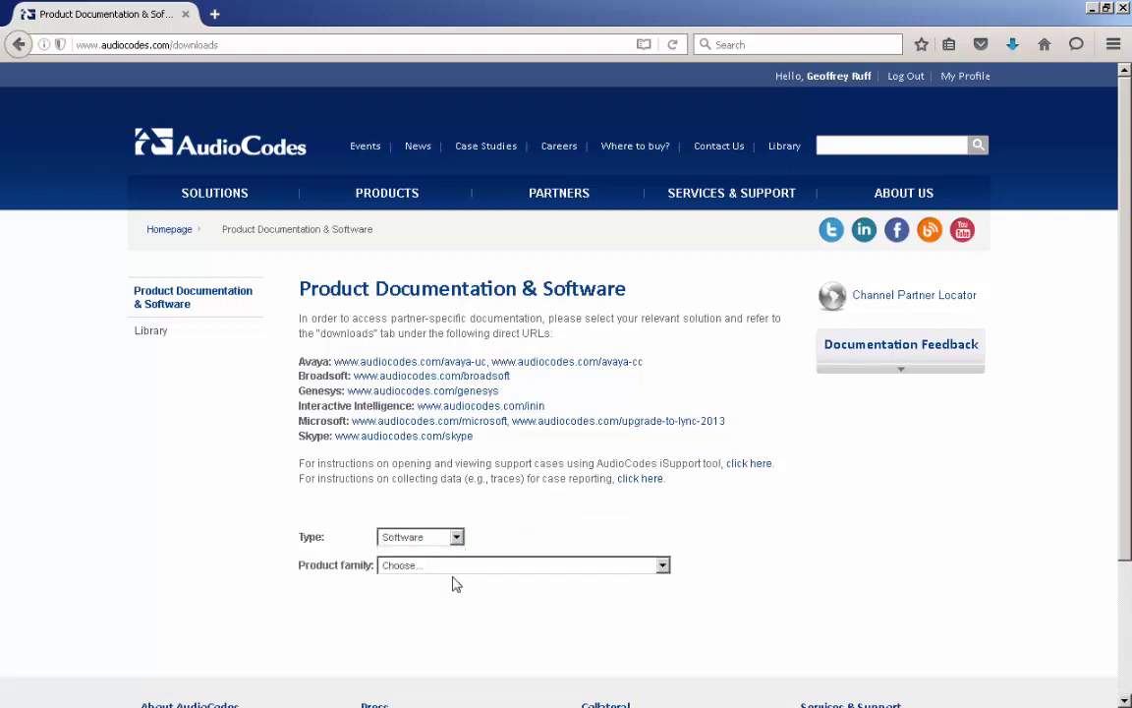
pyautogui.click(454, 571)
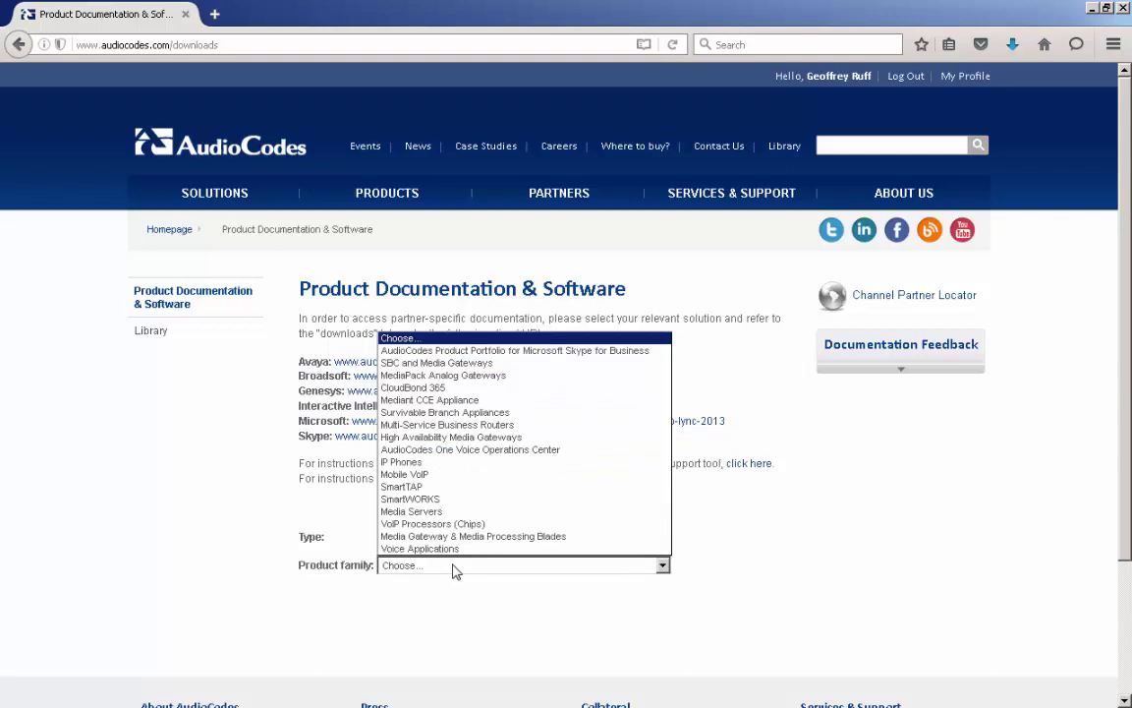
pyautogui.click(463, 363)
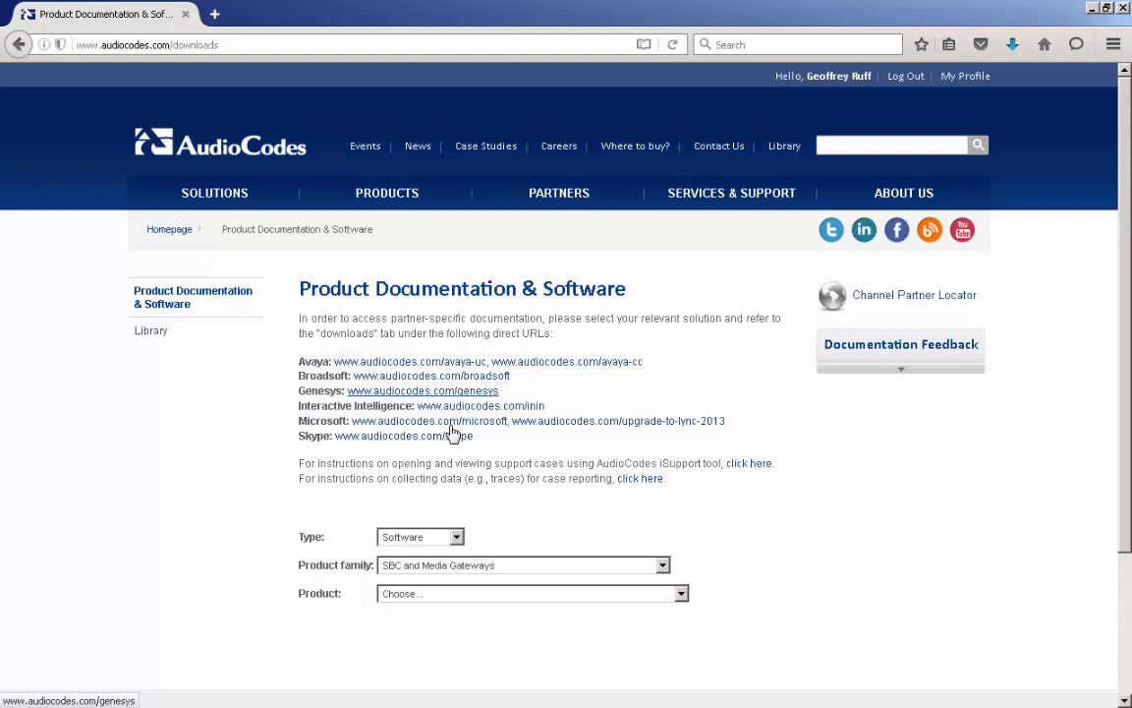
pyautogui.click(464, 596)
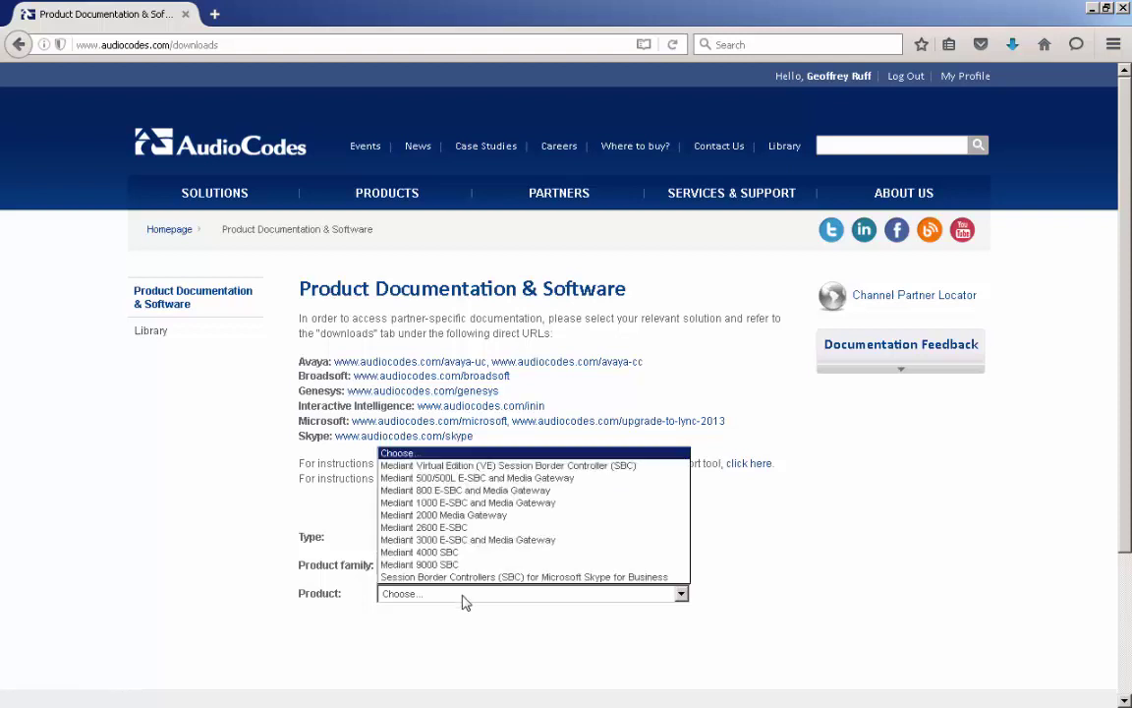
pyautogui.click(432, 506)
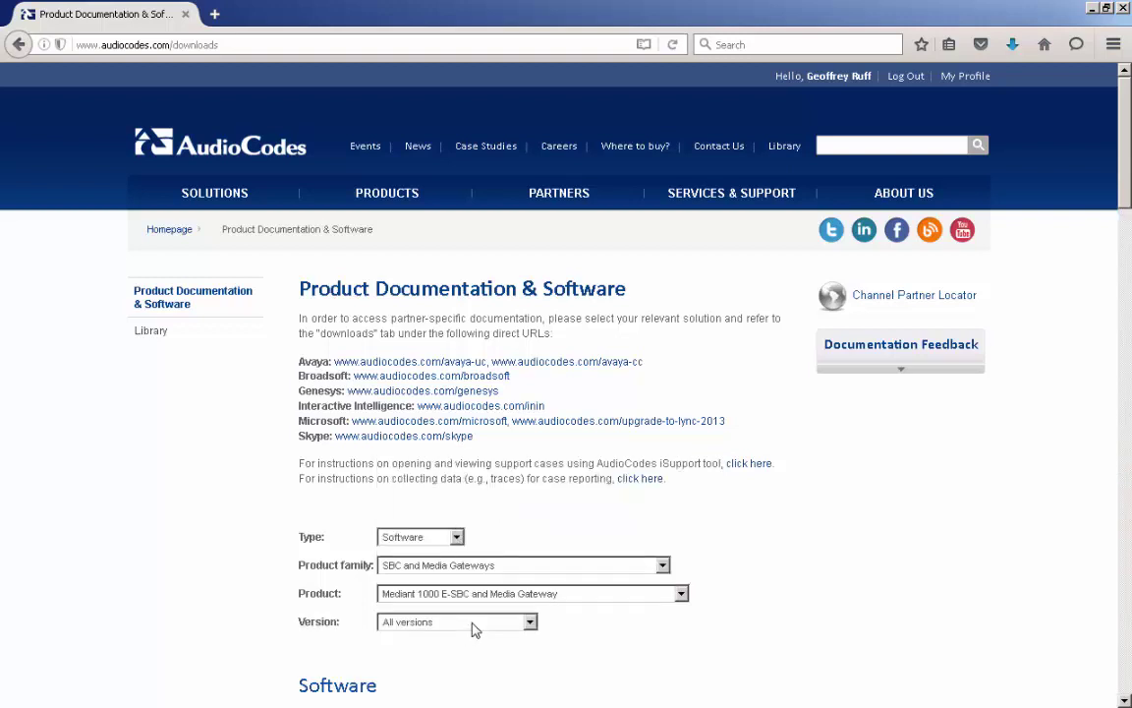
pyautogui.click(476, 627)
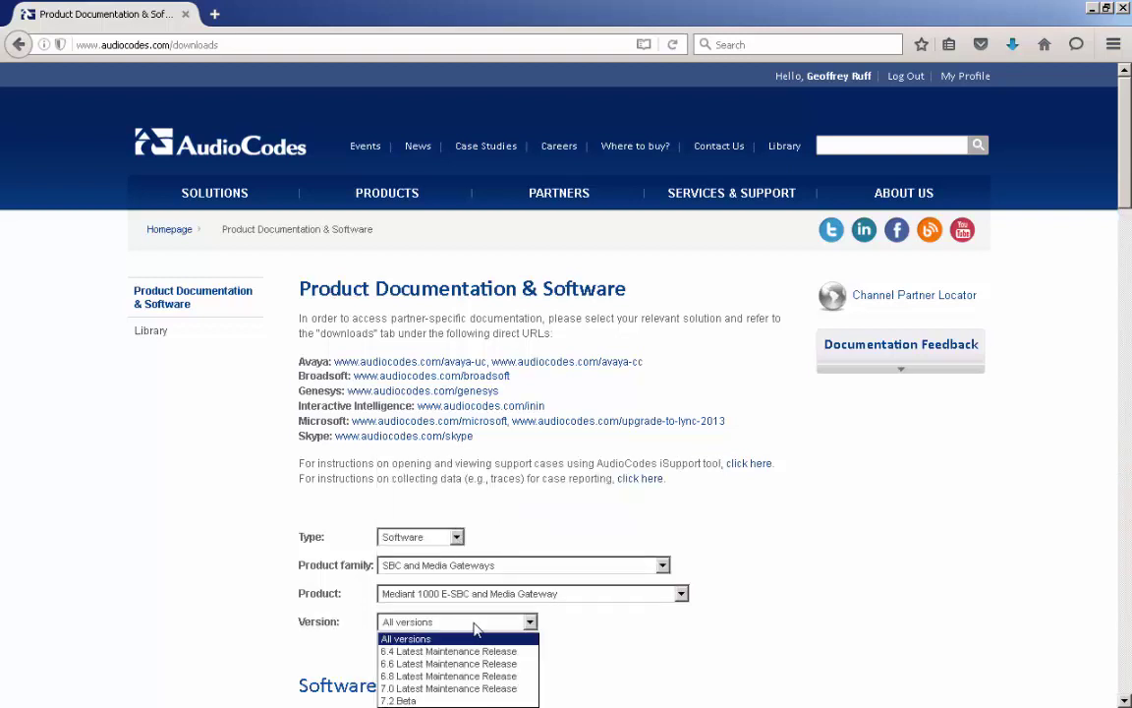
pyautogui.click(482, 689)
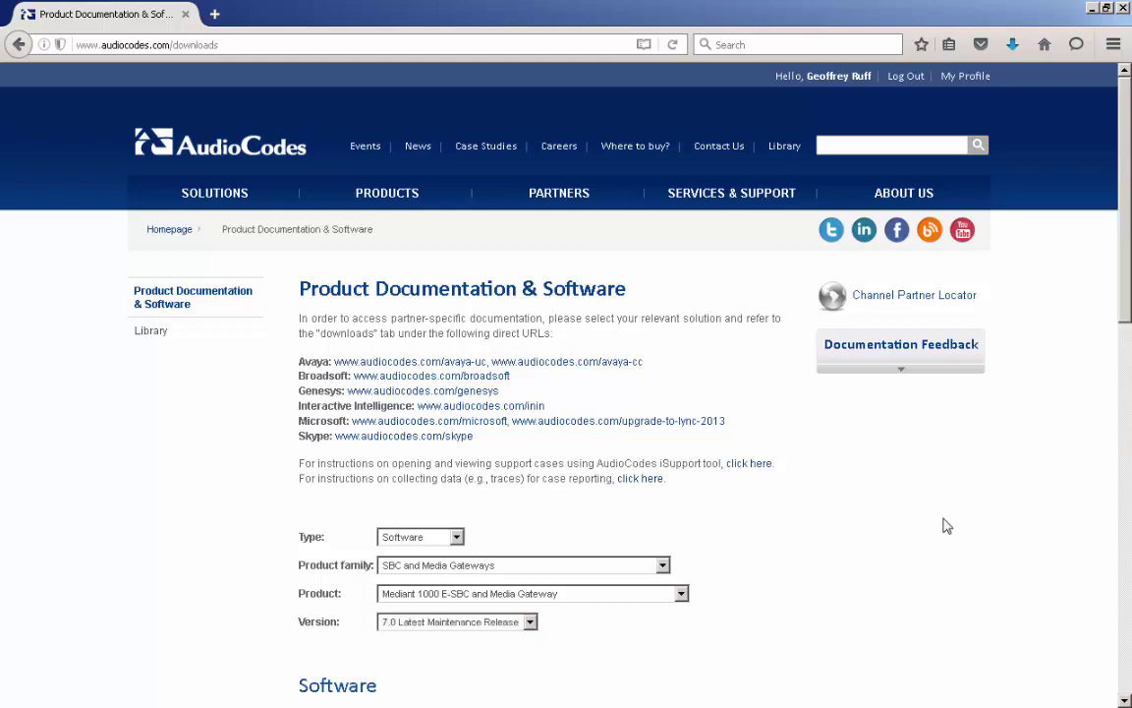
pyautogui.scroll(-5, 1125, 304)
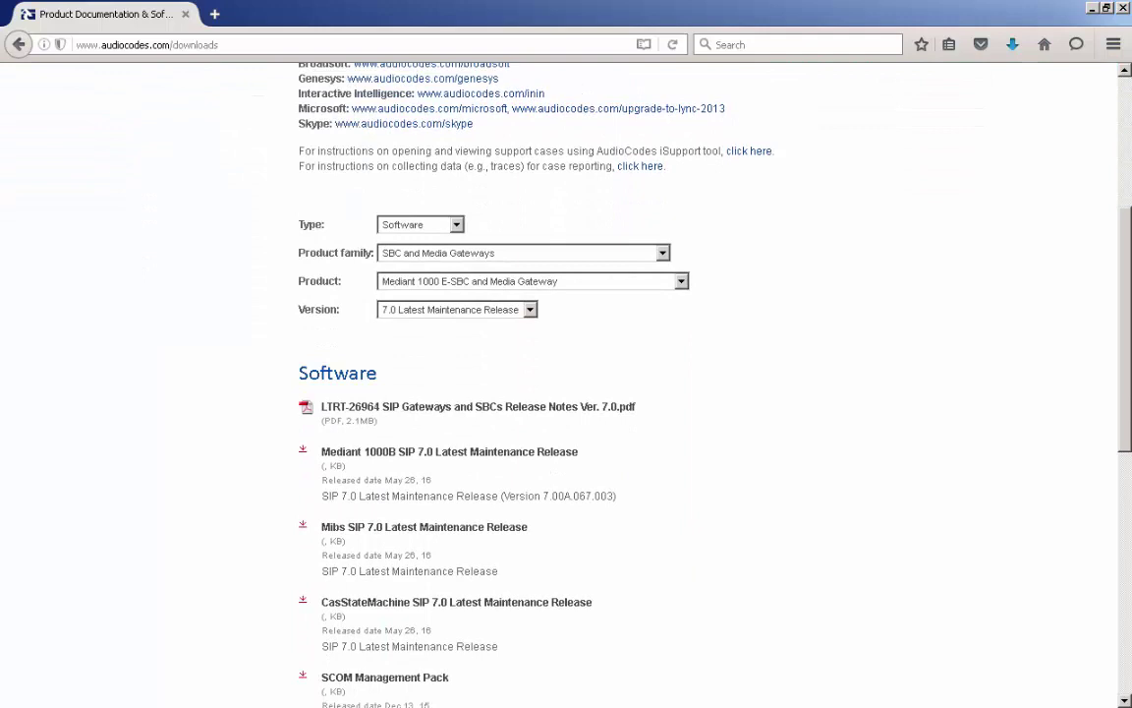
pyautogui.scroll(-2, 1126, 305)
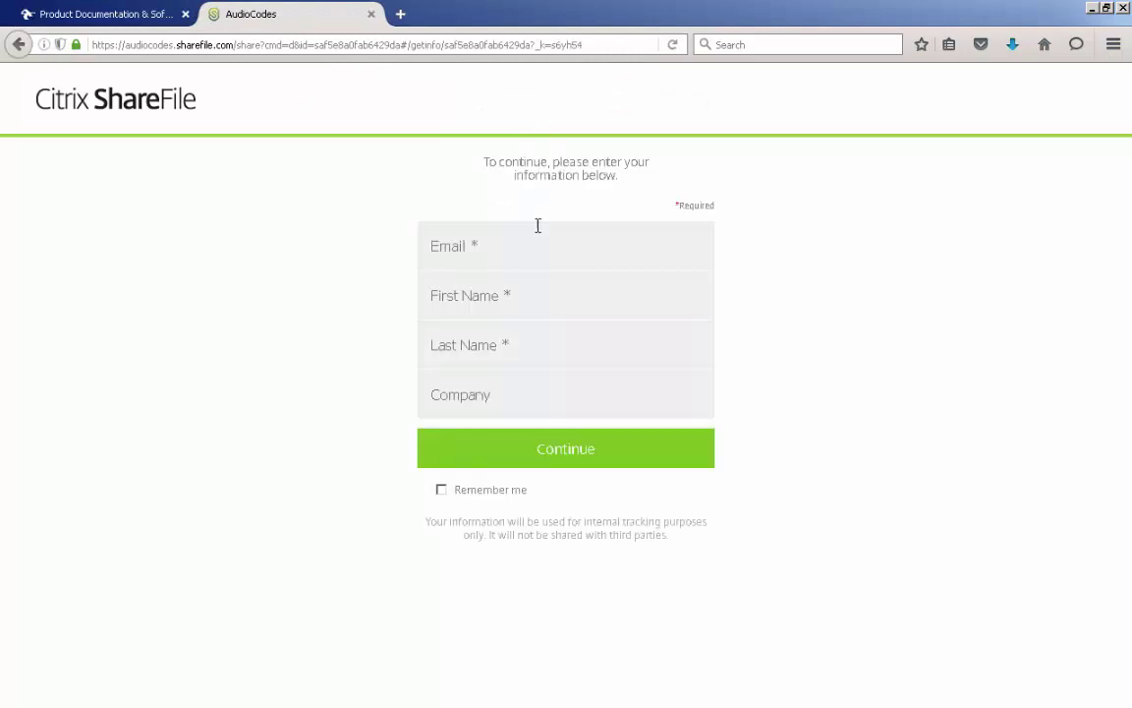
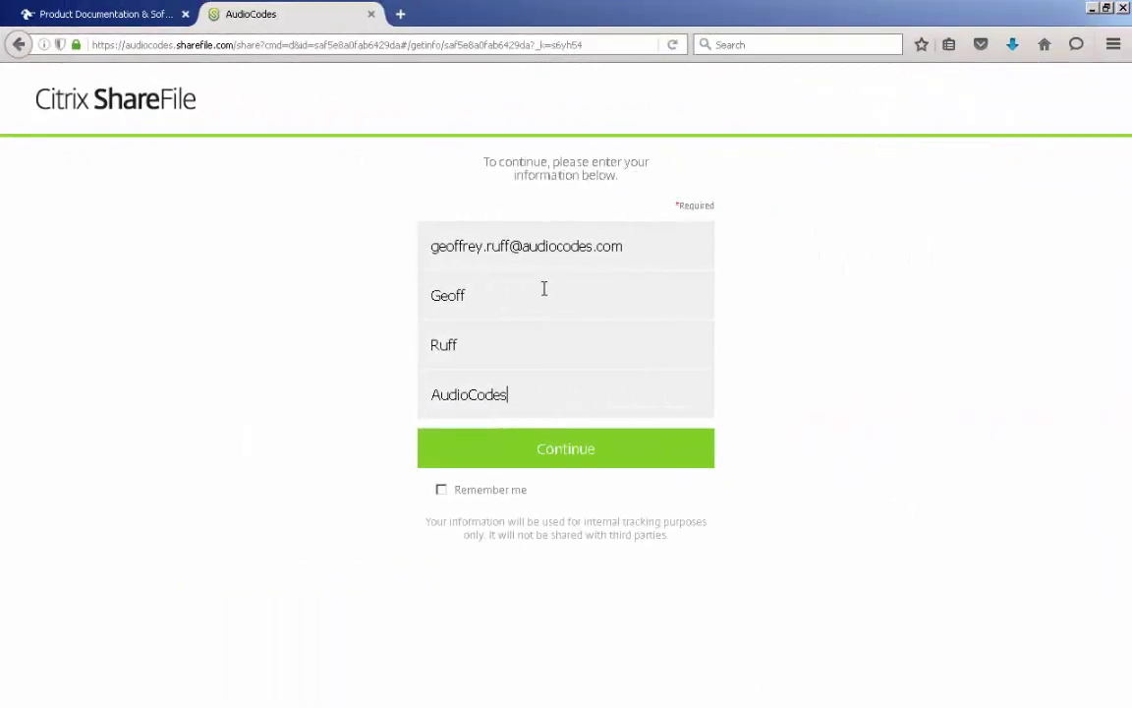
# Submit the e-mail and contact details, then accept the Terms & Conditions.
pyautogui.click(528, 450)
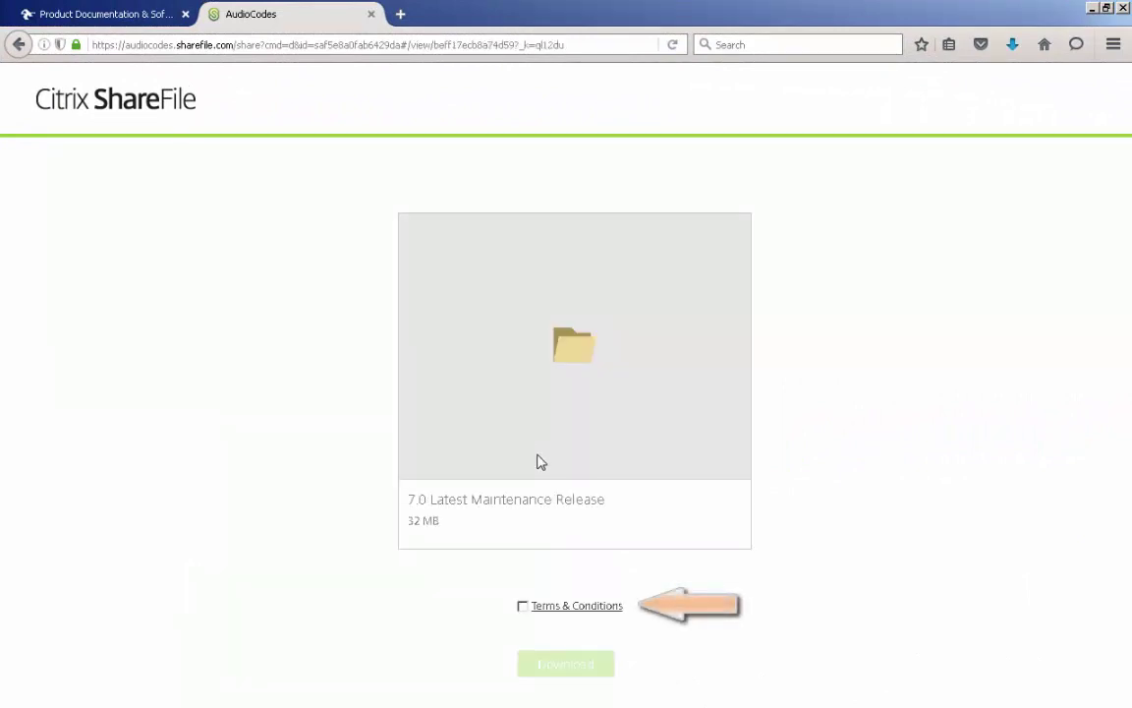
pyautogui.click(522, 607)
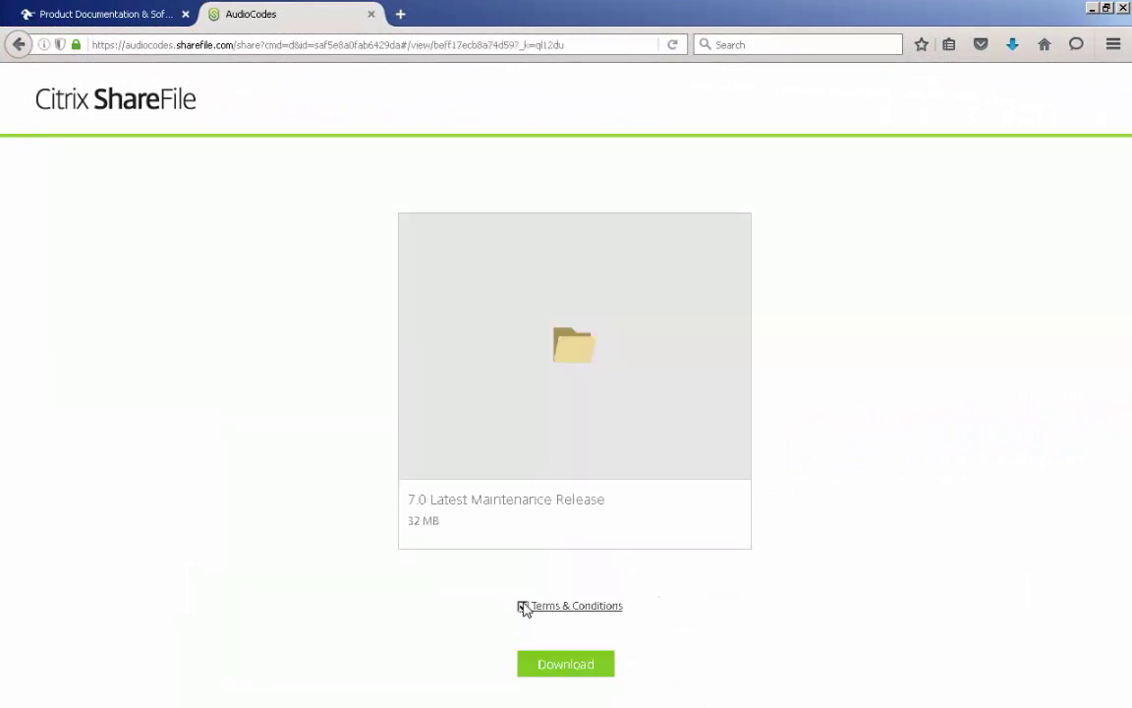
# Save M1KB_SIP_F7.00A.067.003.cmp to the computer and check it in the Downloads list.
pyautogui.click(557, 669)
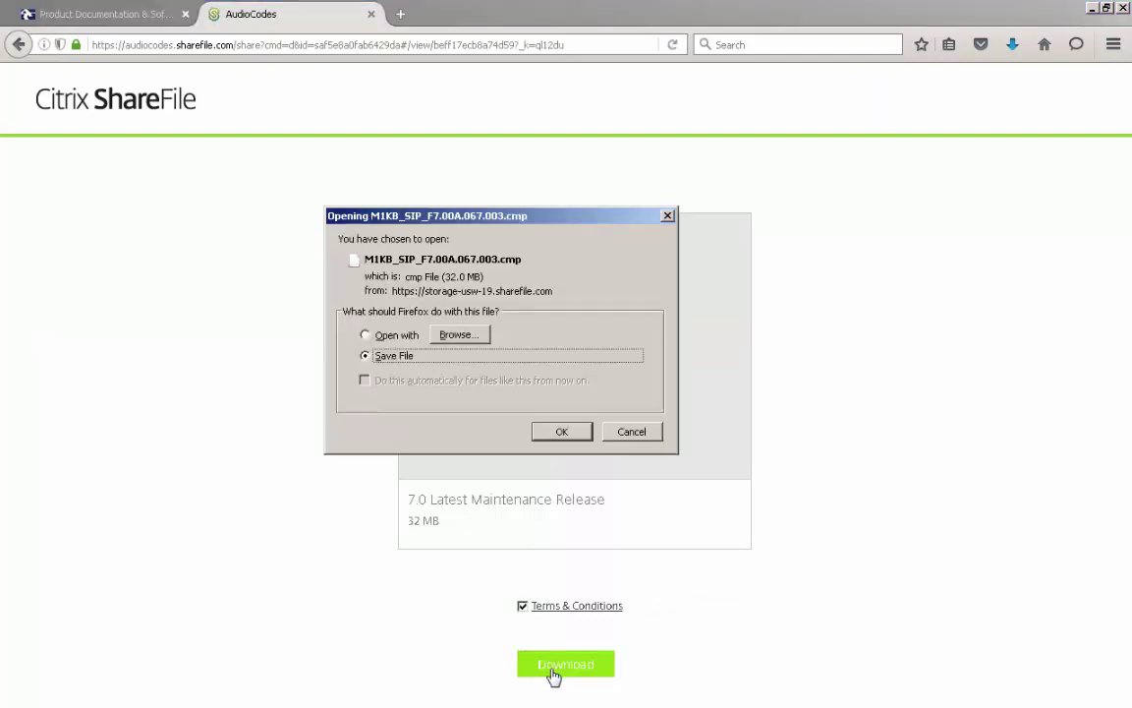
pyautogui.click(558, 434)
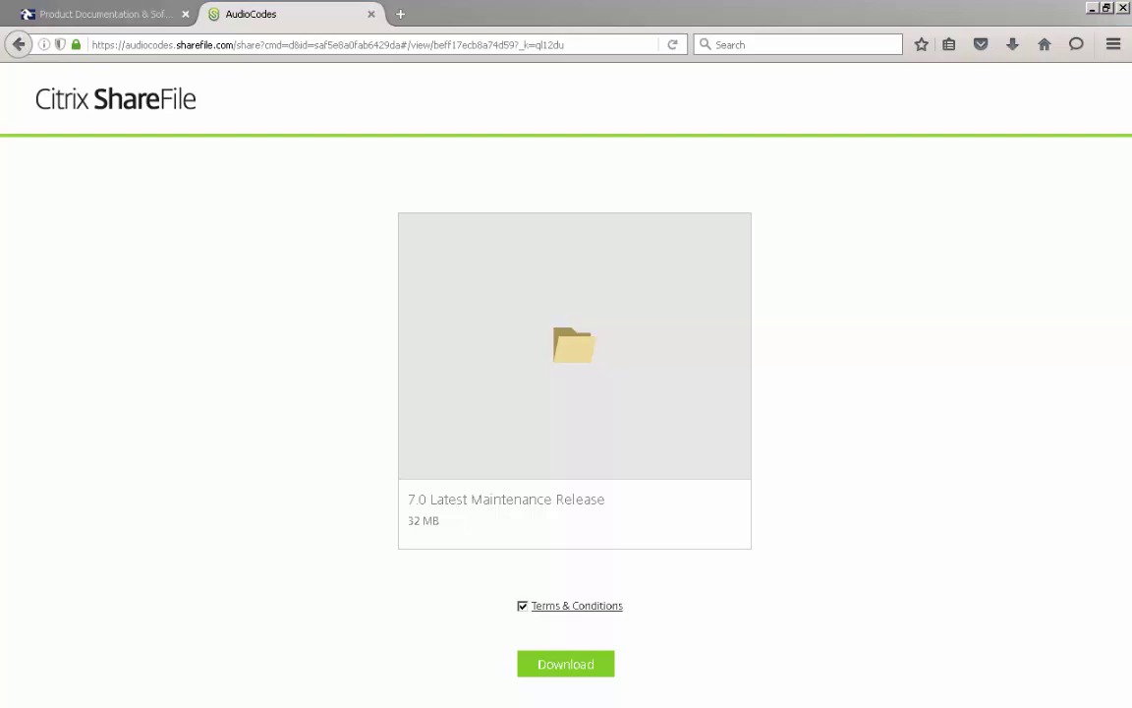
pyautogui.click(1013, 45)
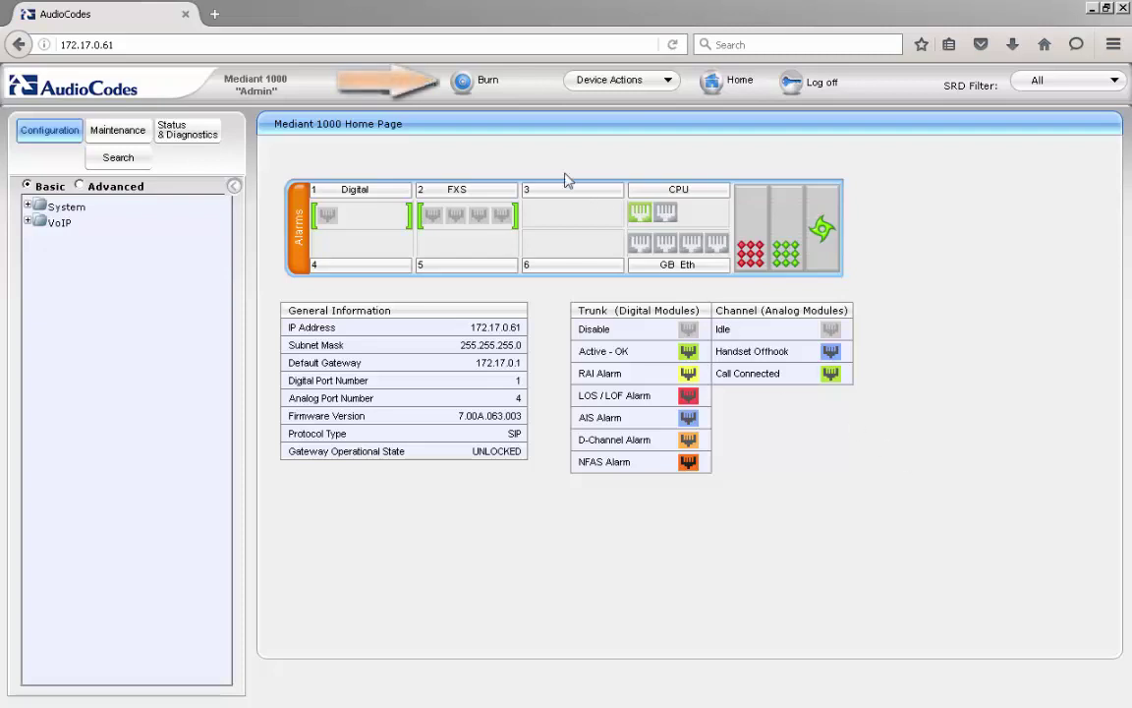
# Burn the current configuration to flash memory, confirming and dismissing the success alert.
pyautogui.click(468, 87)
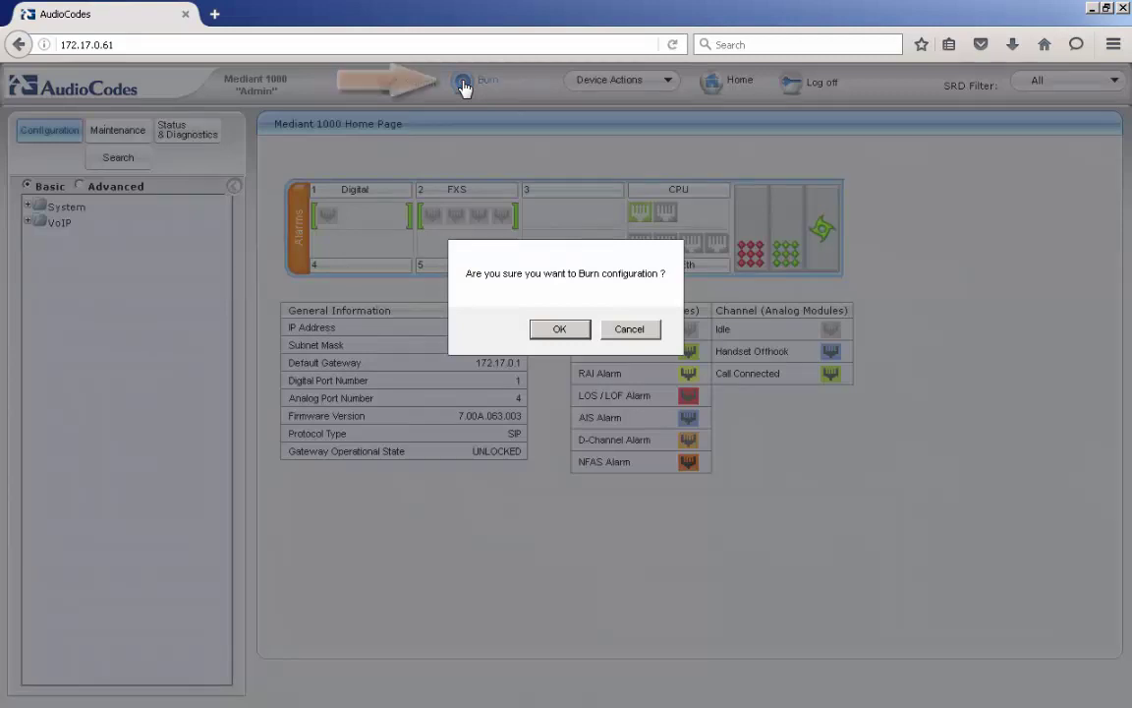
pyautogui.click(558, 331)
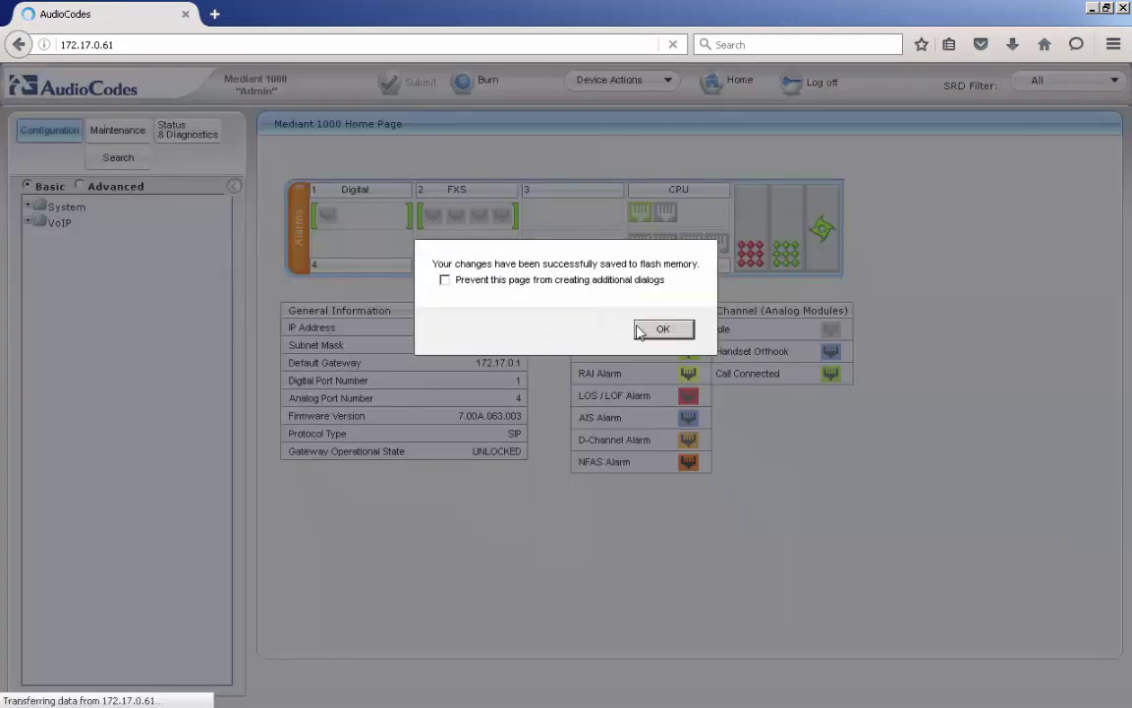
pyautogui.click(662, 331)
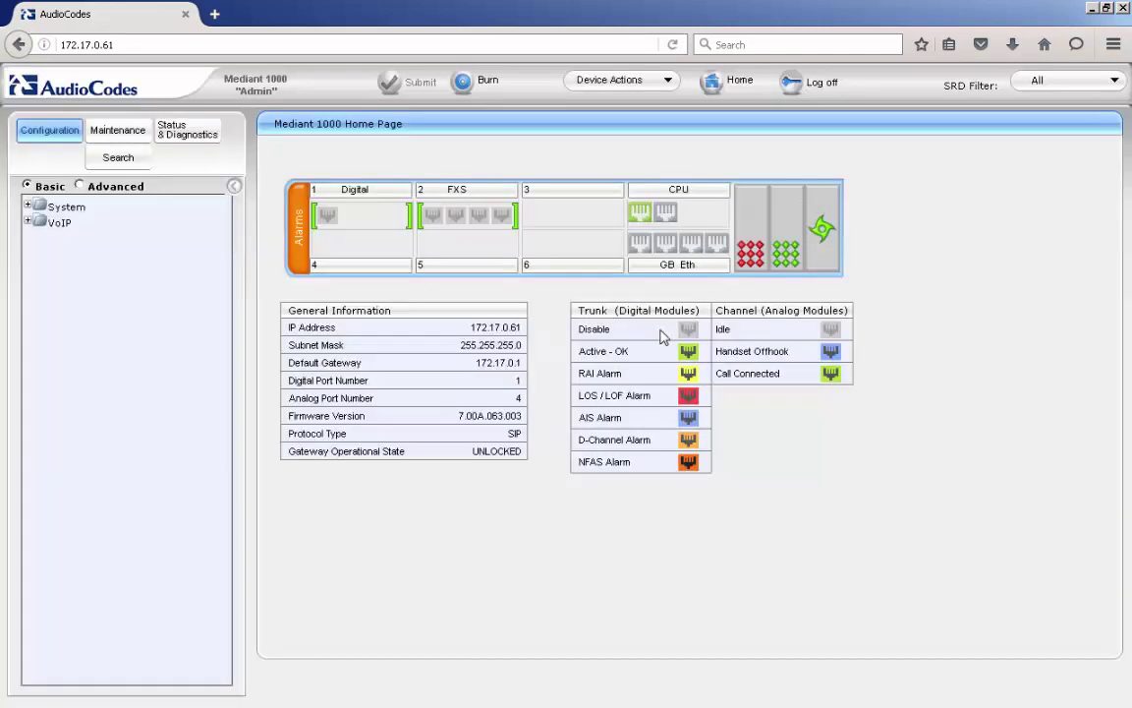
pyautogui.click(641, 80)
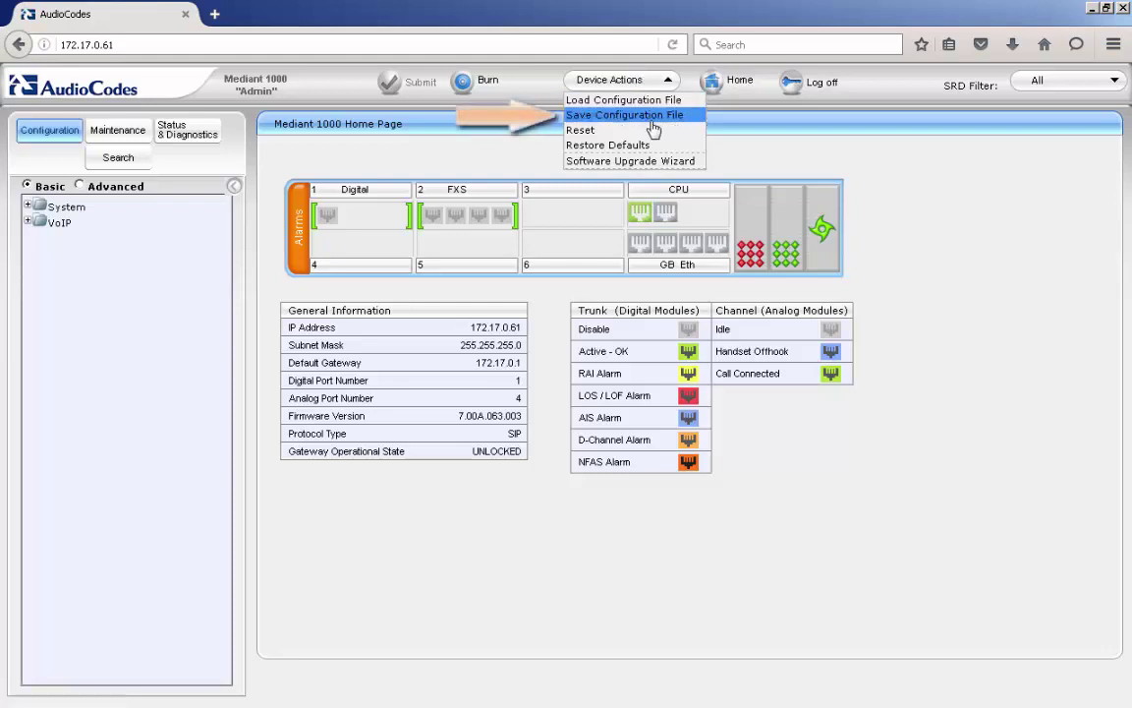
# Save the configuration as BOARD_SN3392179(1).ini from Maintenance > Software Update > Configuration File.
pyautogui.click(652, 115)
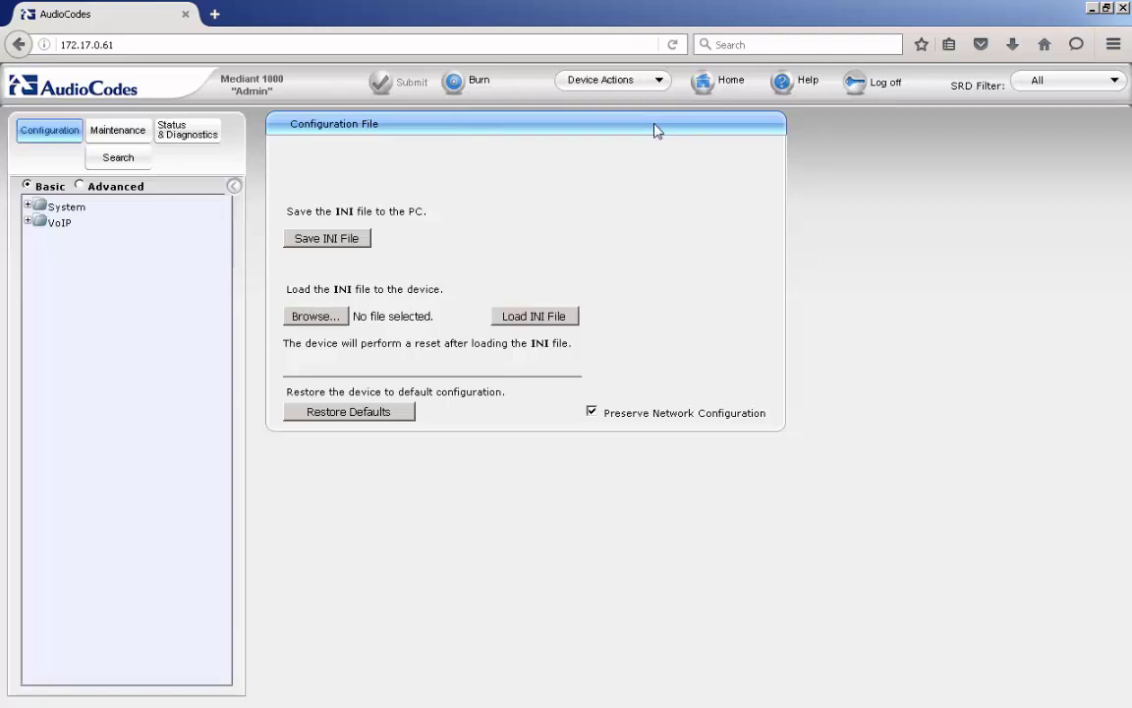
pyautogui.click(133, 131)
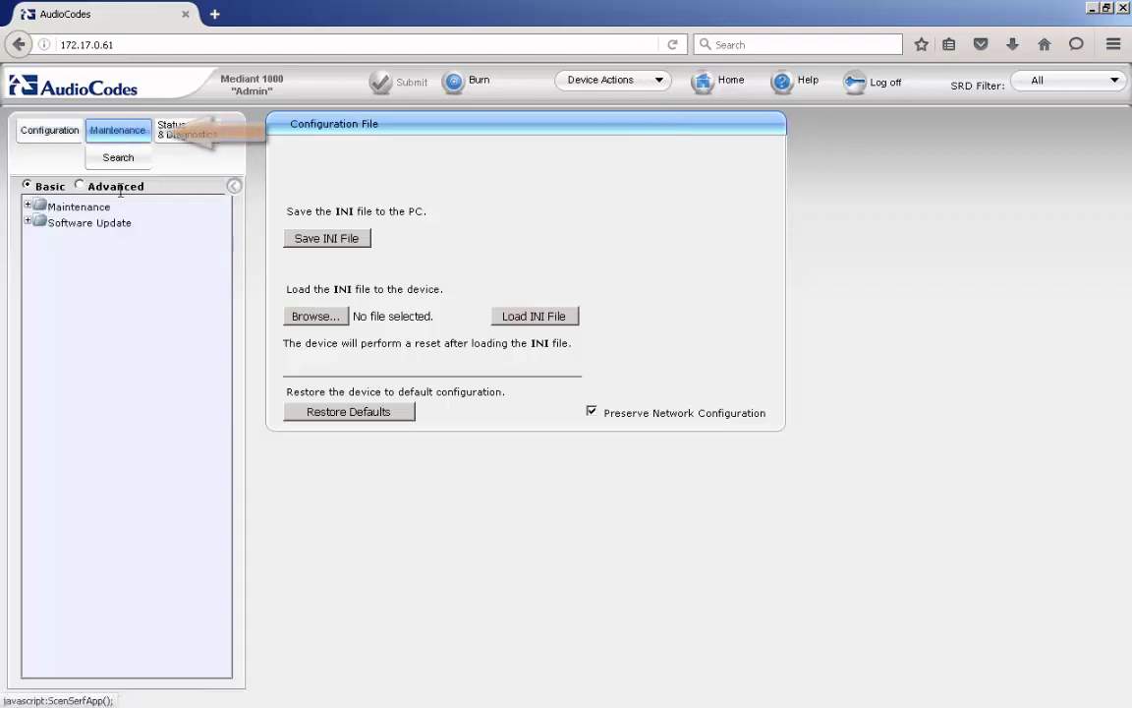
pyautogui.click(116, 226)
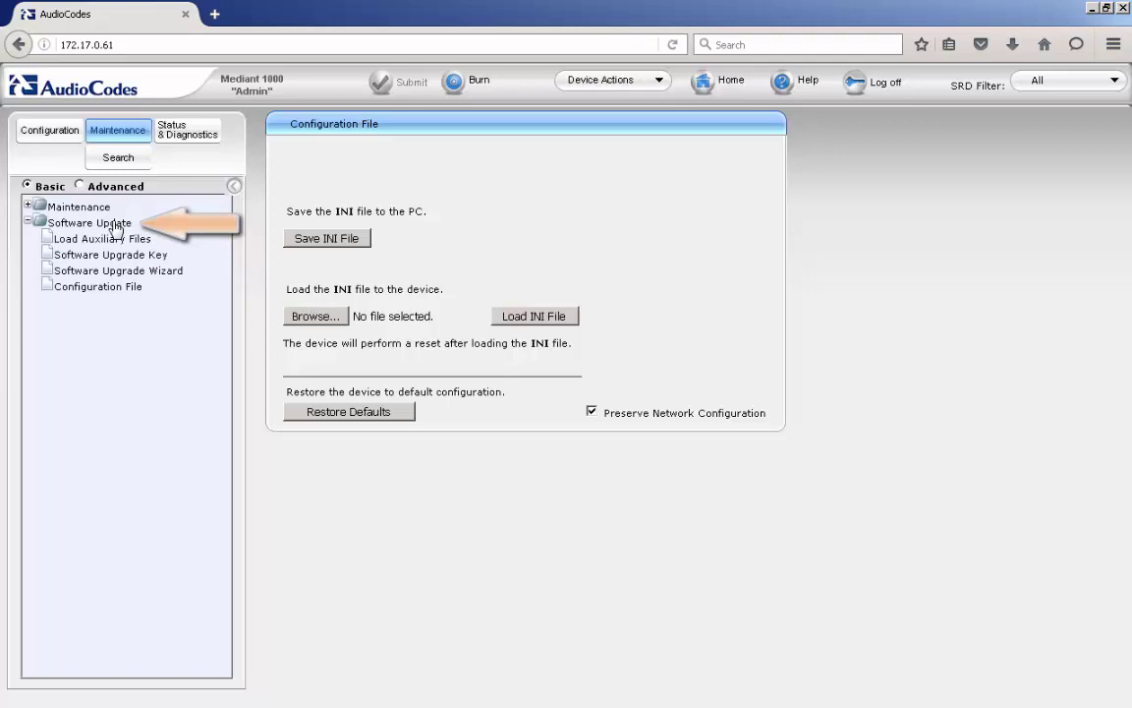
pyautogui.click(121, 290)
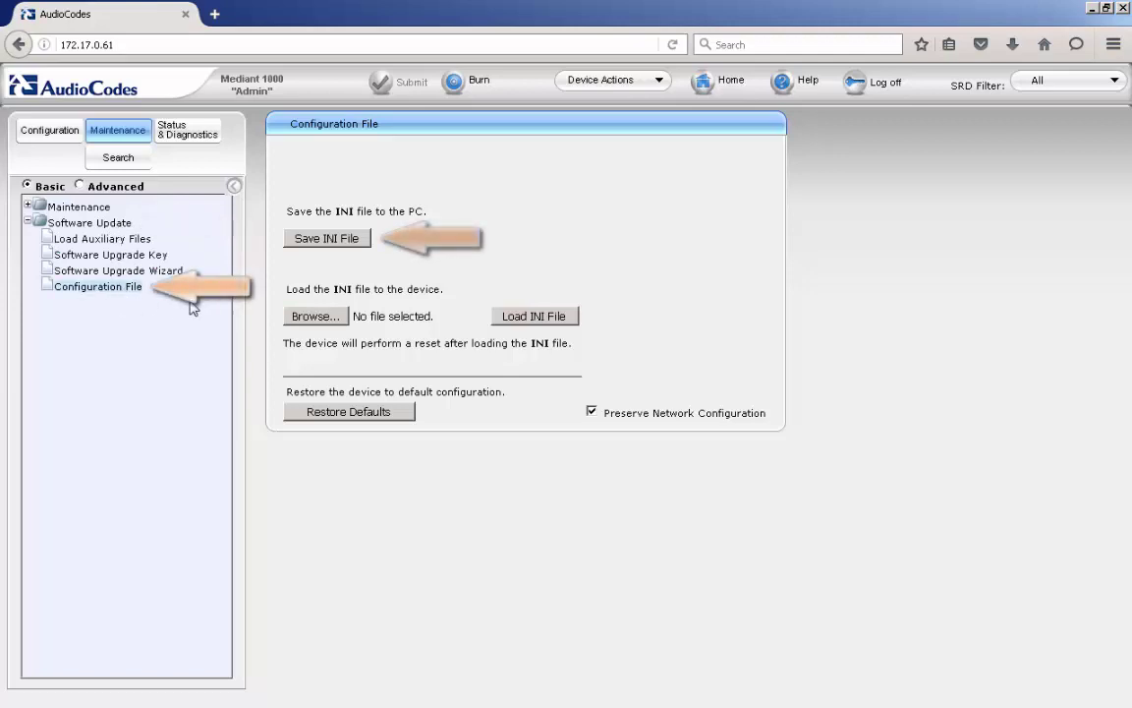
pyautogui.click(306, 242)
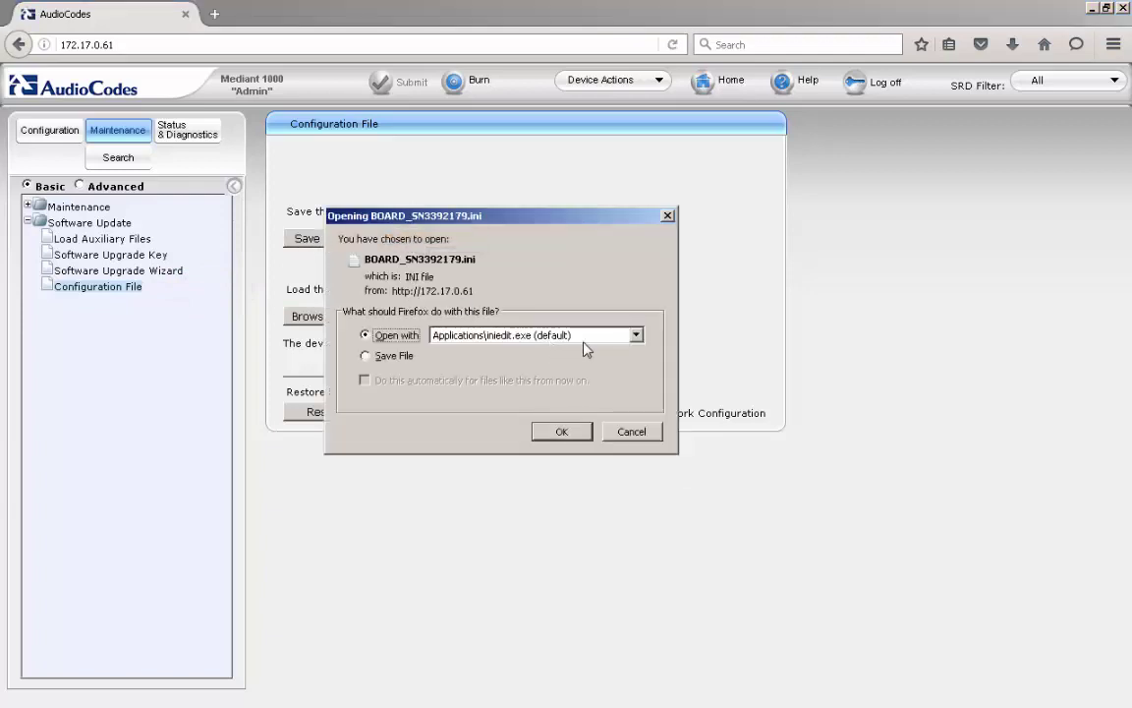
pyautogui.click(365, 357)
pyautogui.click(555, 432)
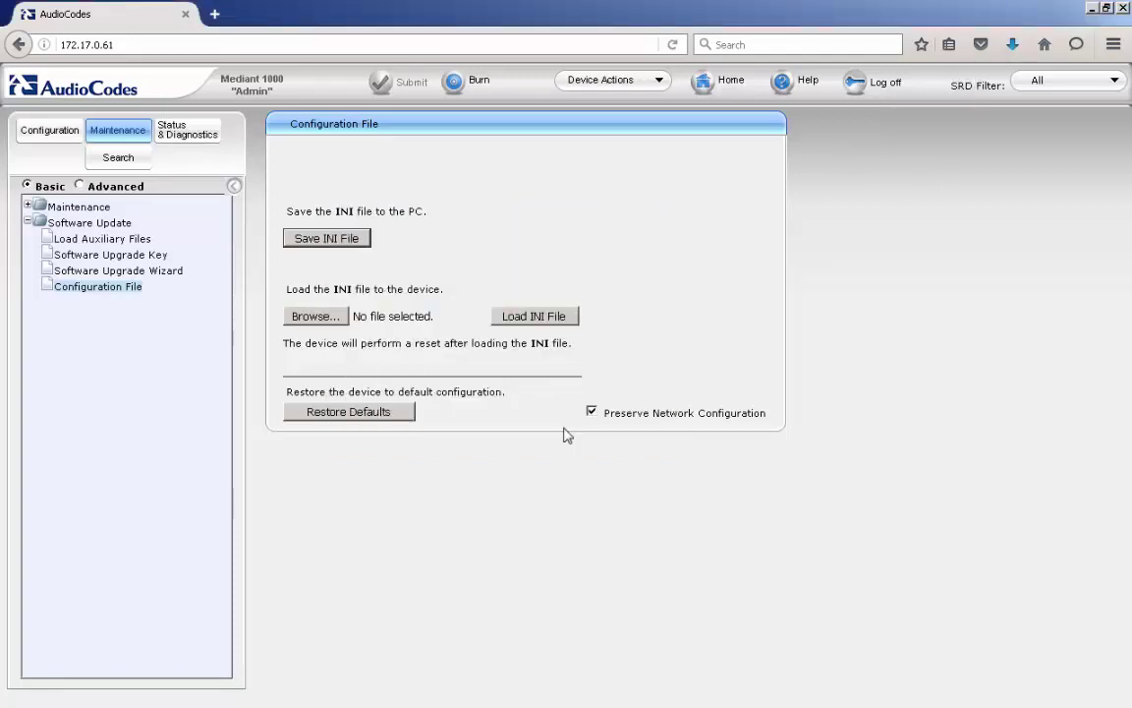
pyautogui.click(1013, 44)
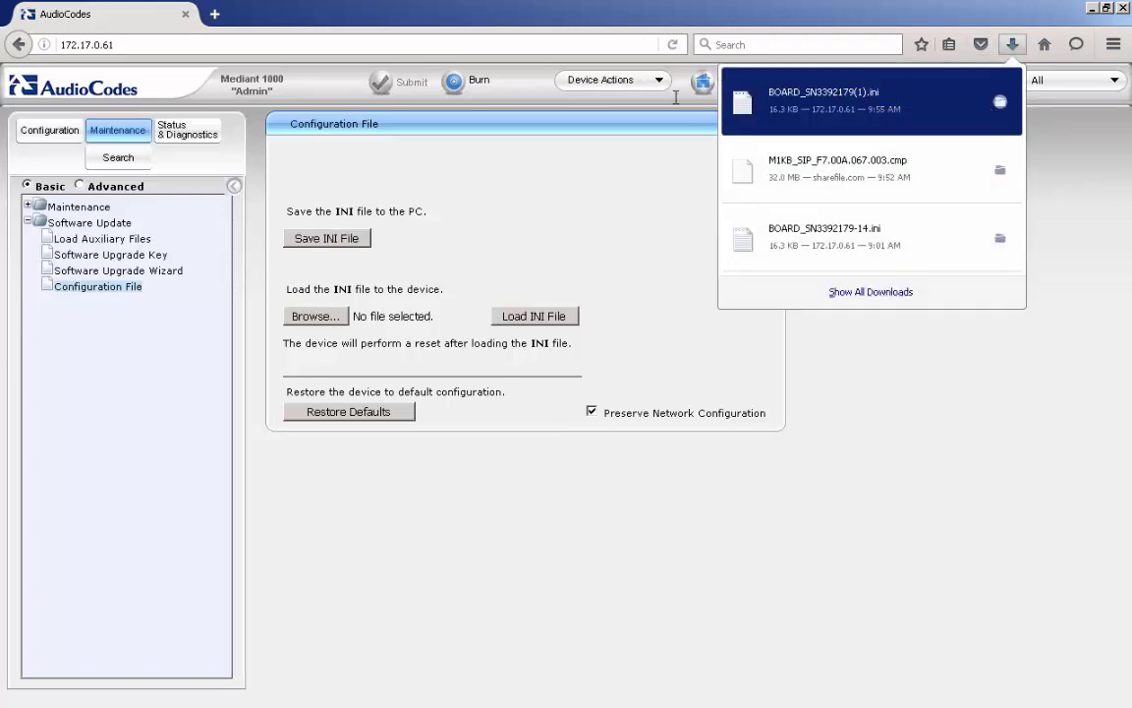
# Launch the Software Upgrade Wizard from Device Actions and click Start Software Upgrade.
pyautogui.click(618, 87)
pyautogui.click(618, 87)
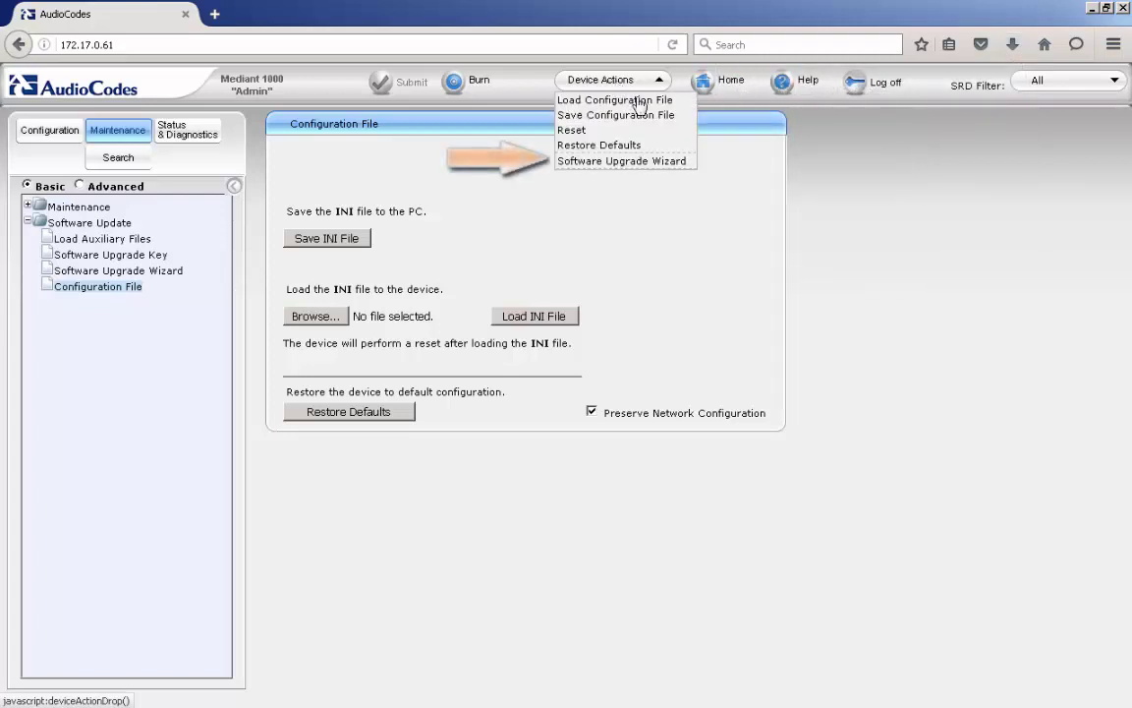
pyautogui.click(646, 163)
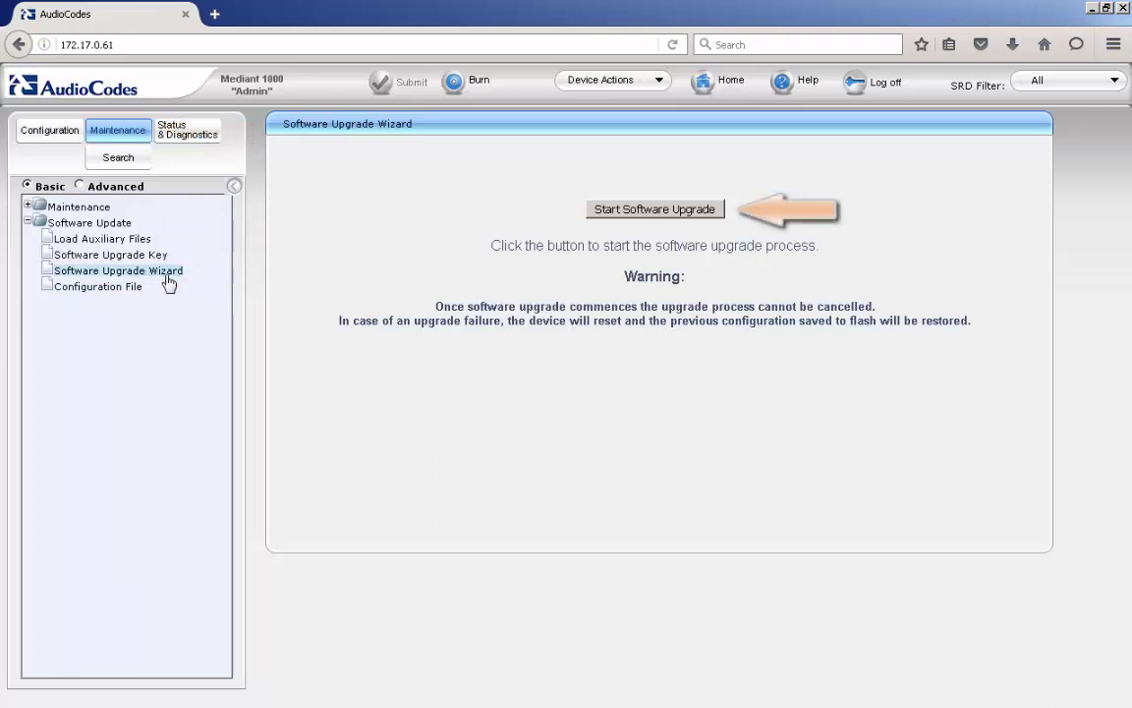
pyautogui.click(627, 213)
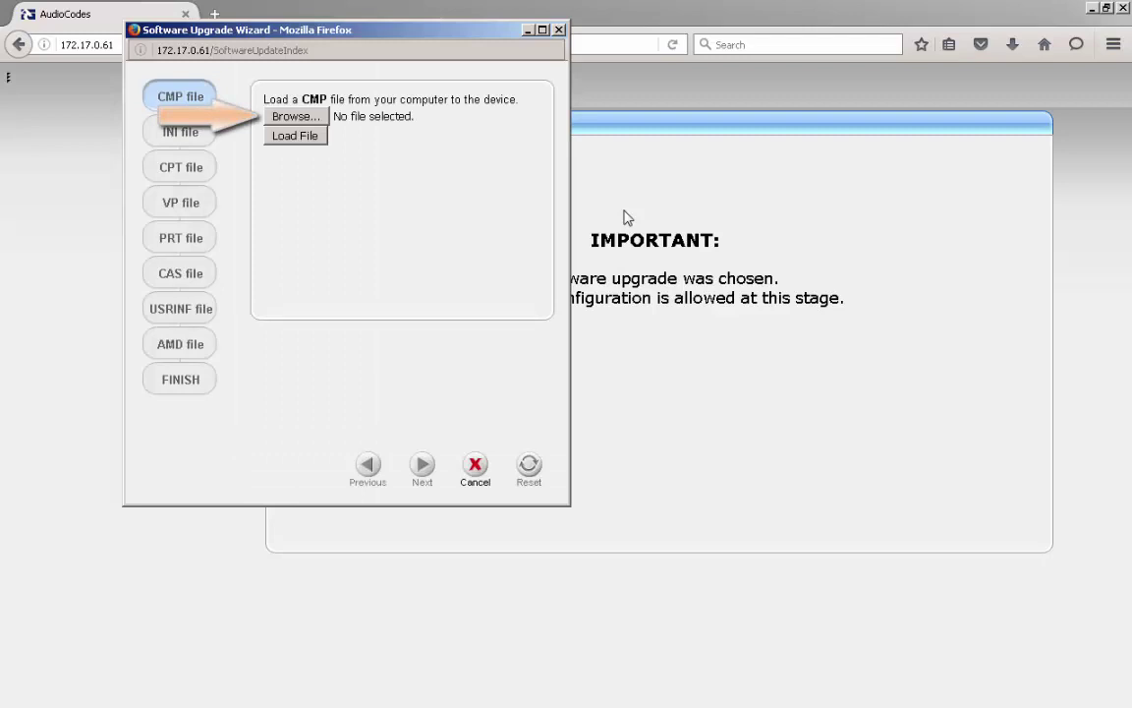
# Browse to the Downloads folder and pick M1KB_SIP_F7.00A.067.003.cmp as the CMP file.
pyautogui.click(284, 116)
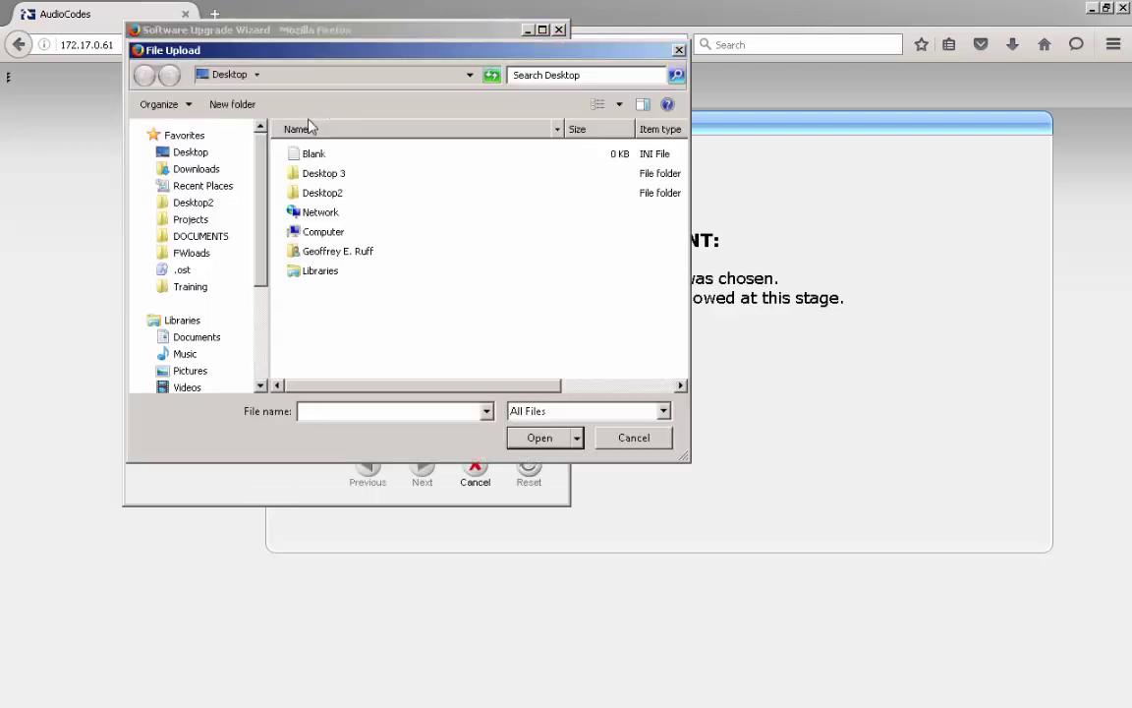
pyautogui.click(213, 173)
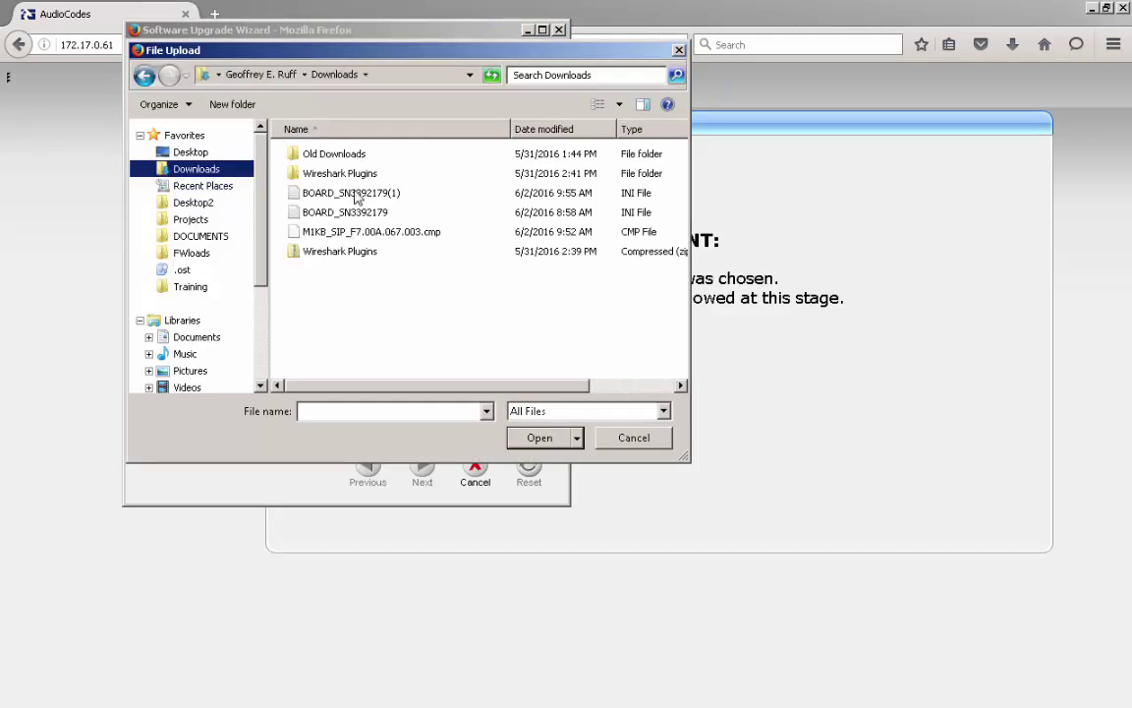
pyautogui.click(416, 240)
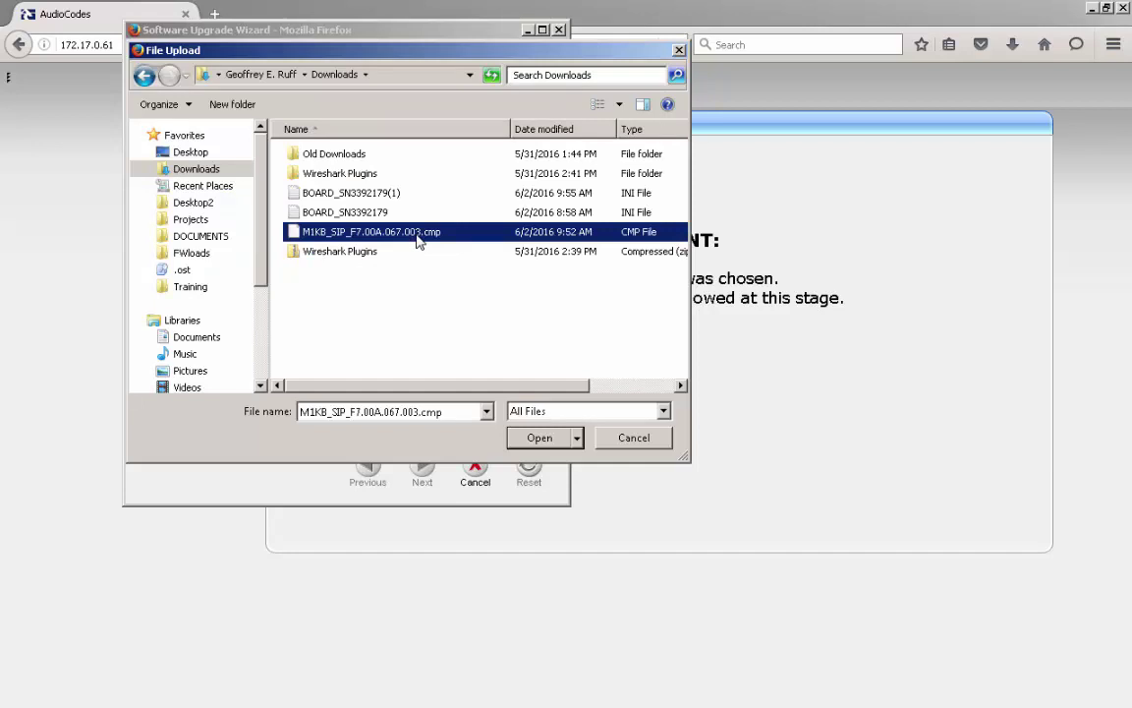
pyautogui.click(538, 439)
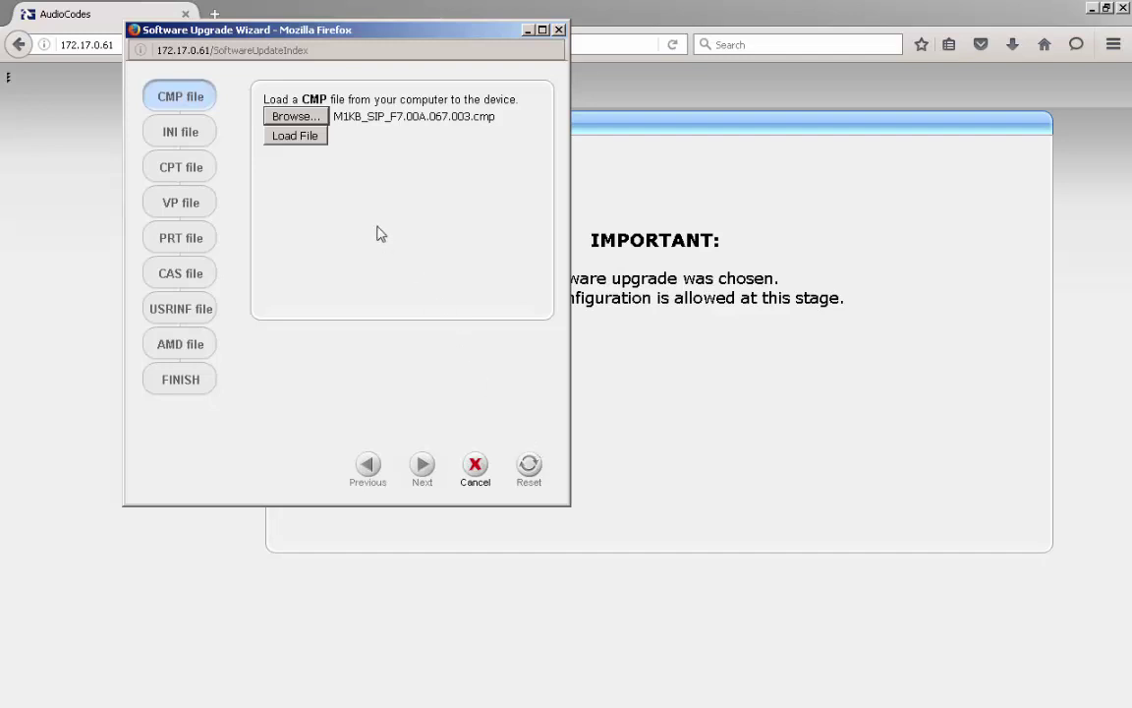
# Load the 7.00A.067.003 CMP firmware file, then burn it to the device with a reset.
pyautogui.click(280, 140)
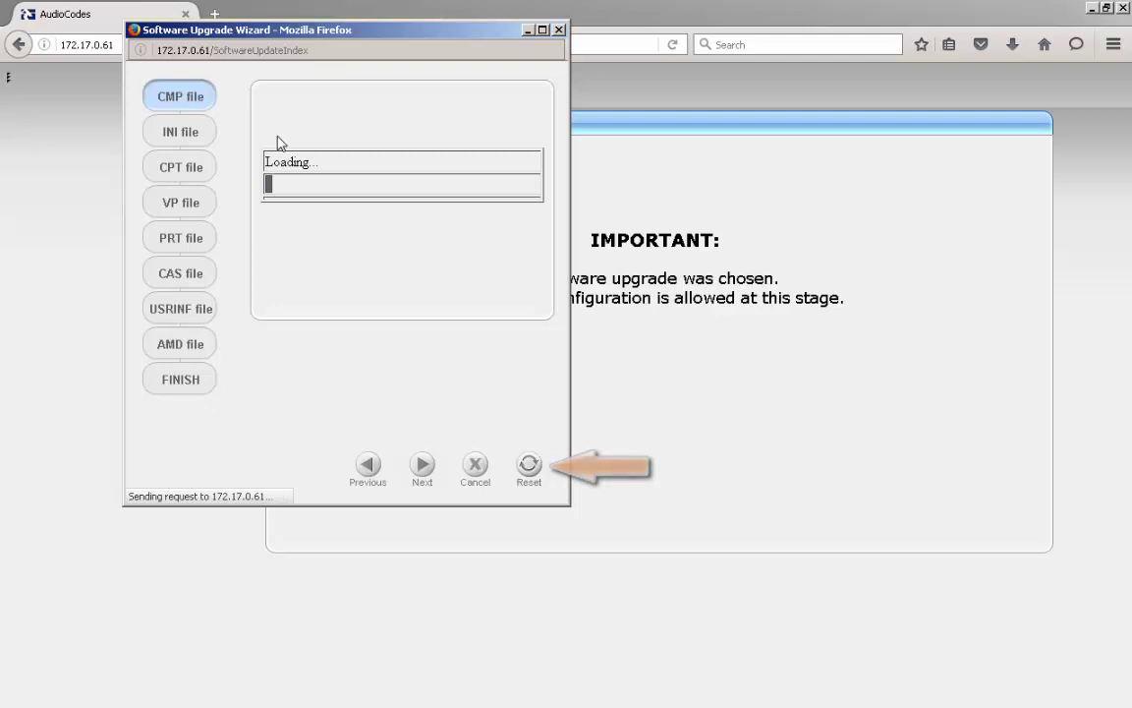
pyautogui.click(531, 470)
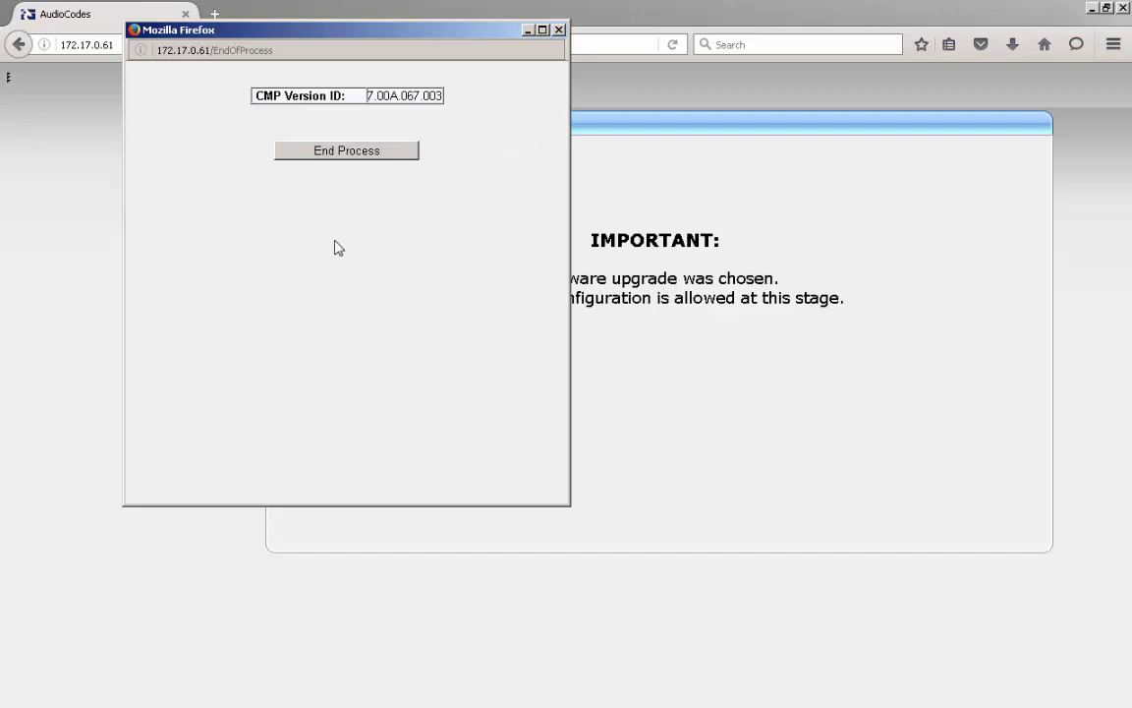
# End the upgrade process and log back in with the admin username and password.
pyautogui.click(329, 153)
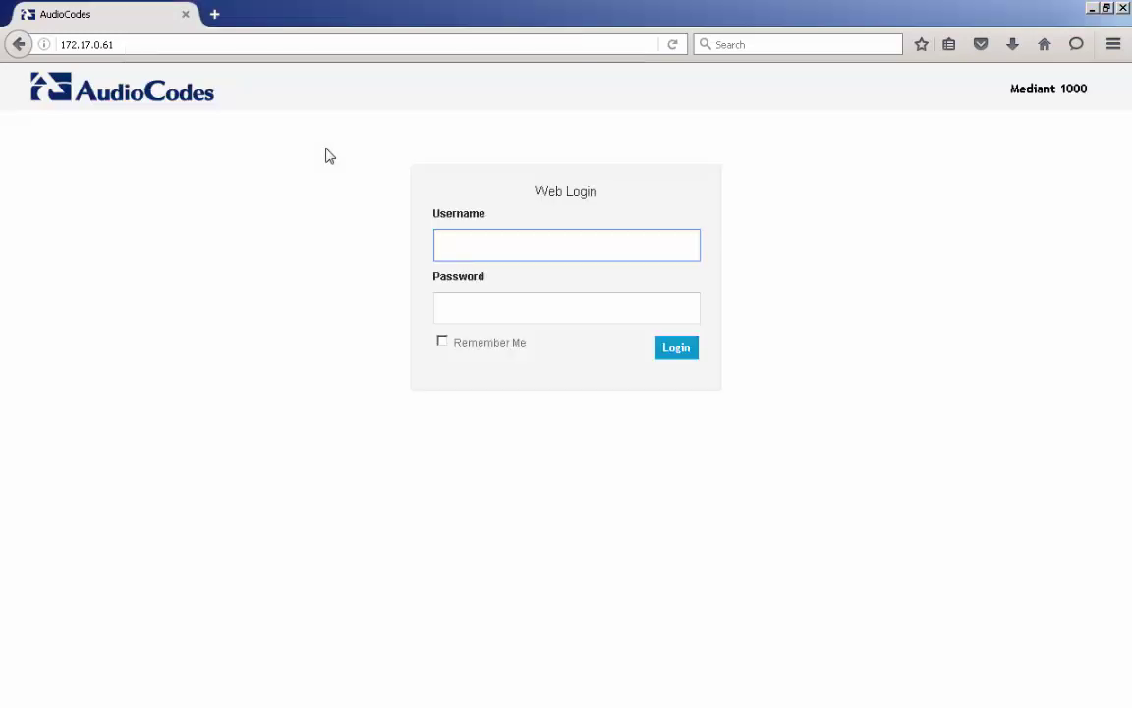
pyautogui.write('Admin')
pyautogui.press('Tab')
pyautogui.write('Admin')
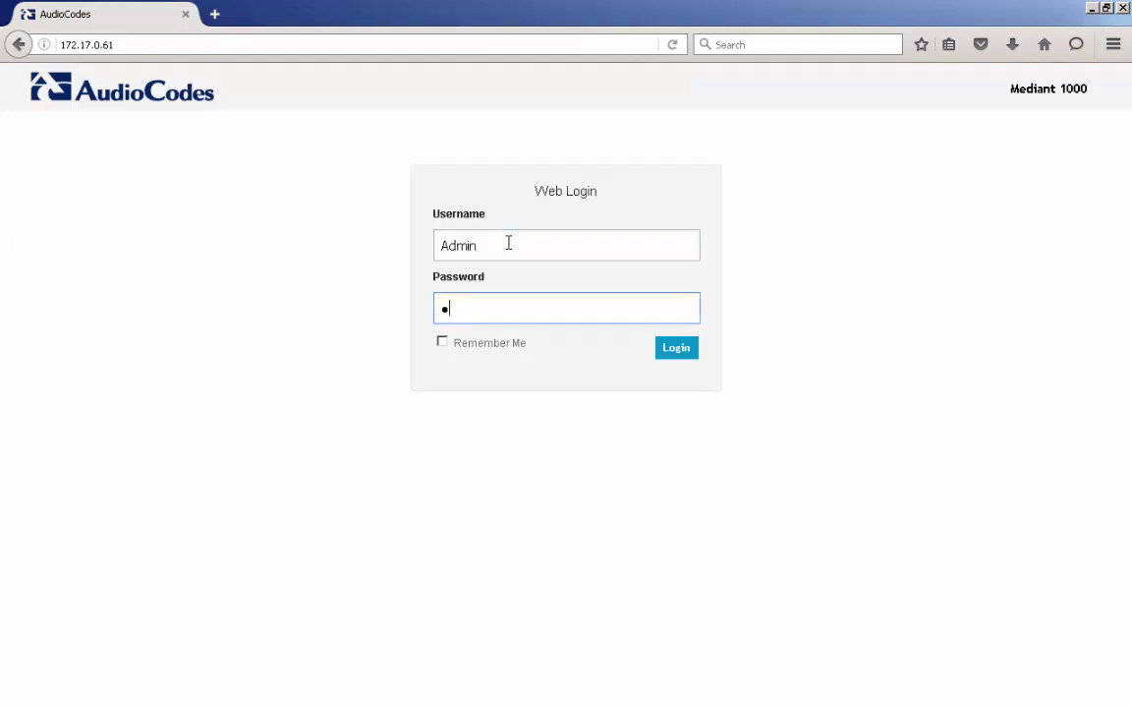
pyautogui.press('Return')
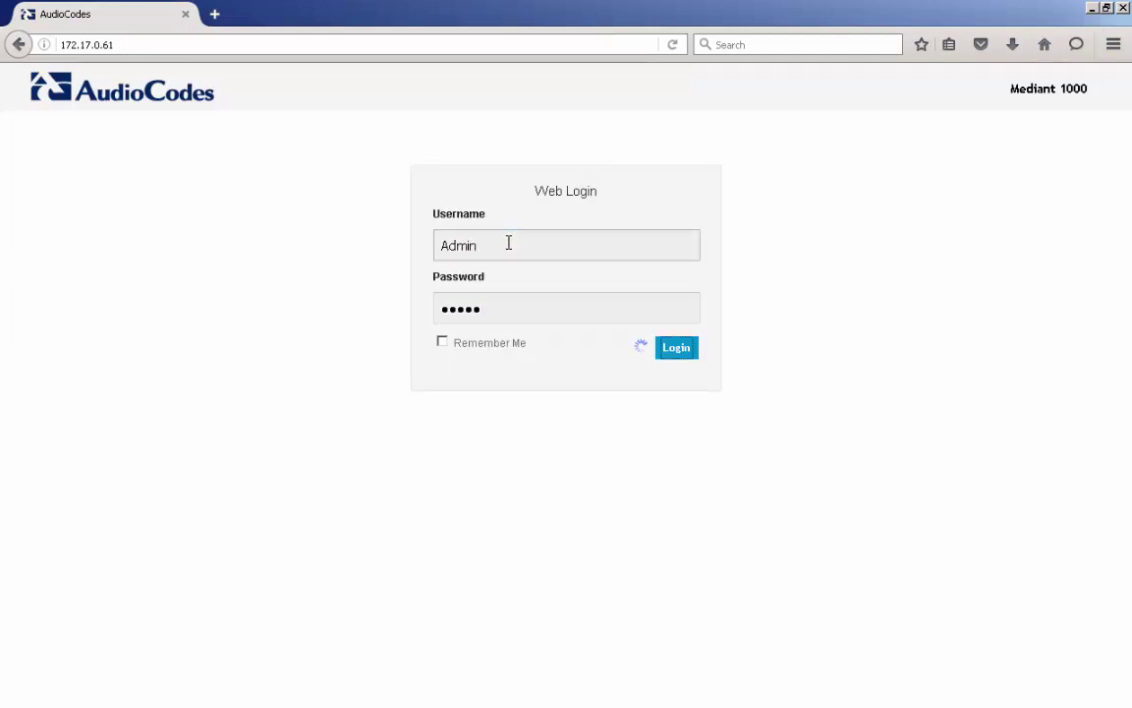